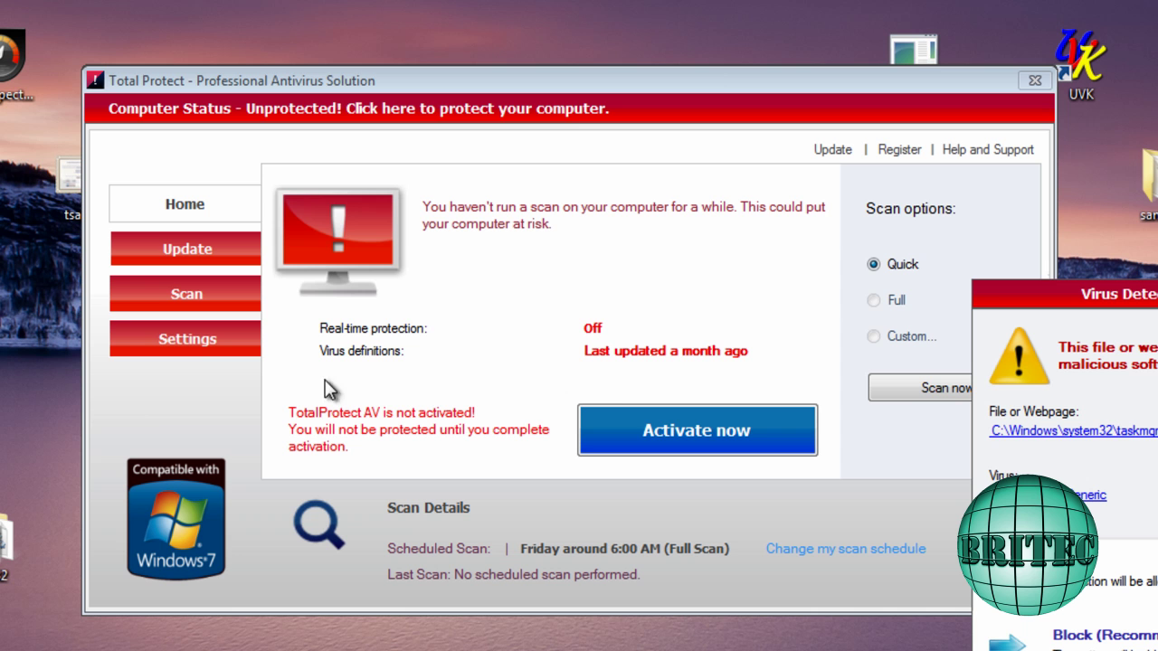
View the activation offer of the Total Protect program and dismiss it.
{"action": "left_click", "coordinate": [688, 444]}
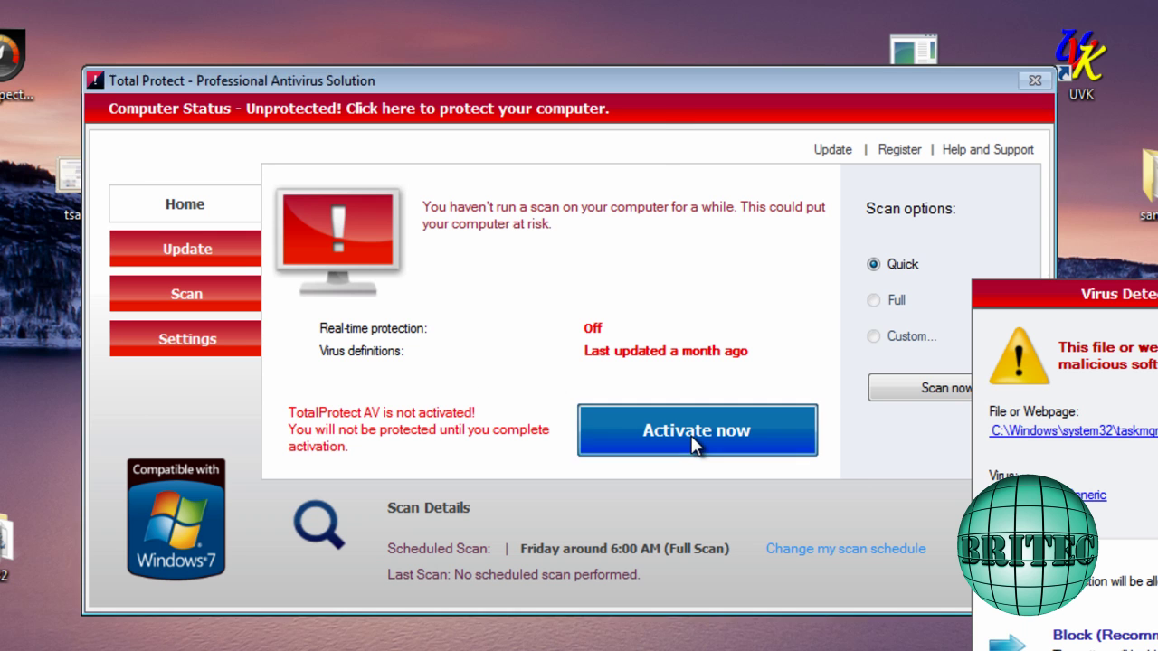
{"action": "left_click_drag", "start_coordinate": [317, 112], "coordinate": [598, 176]}
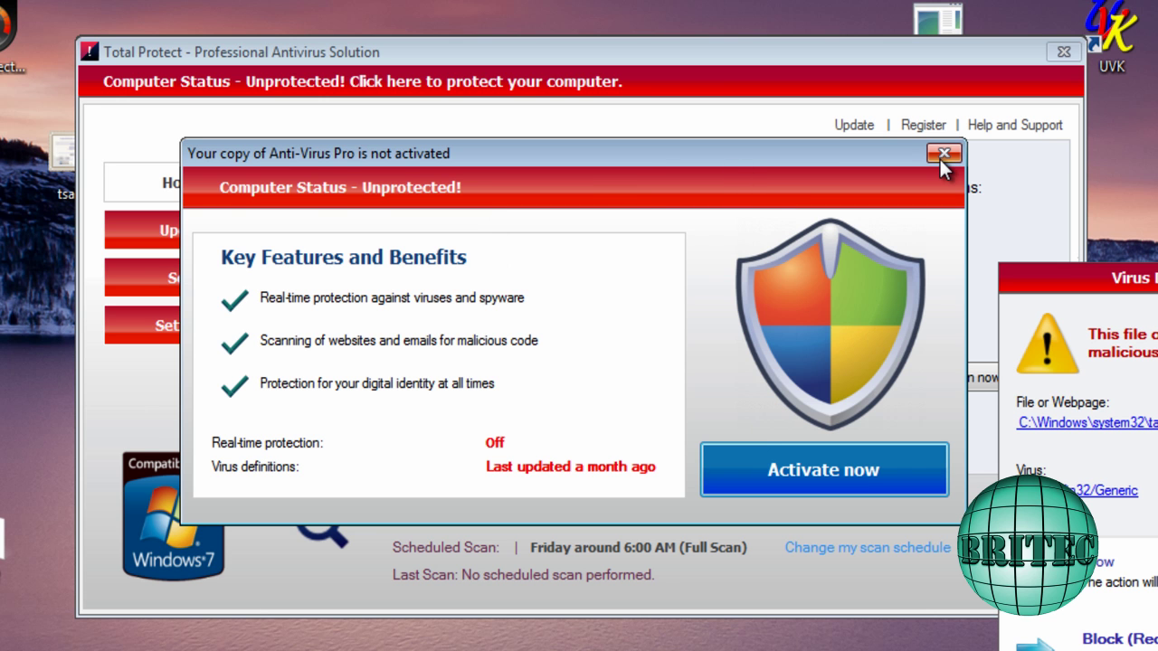
{"action": "key", "text": "Escape"}
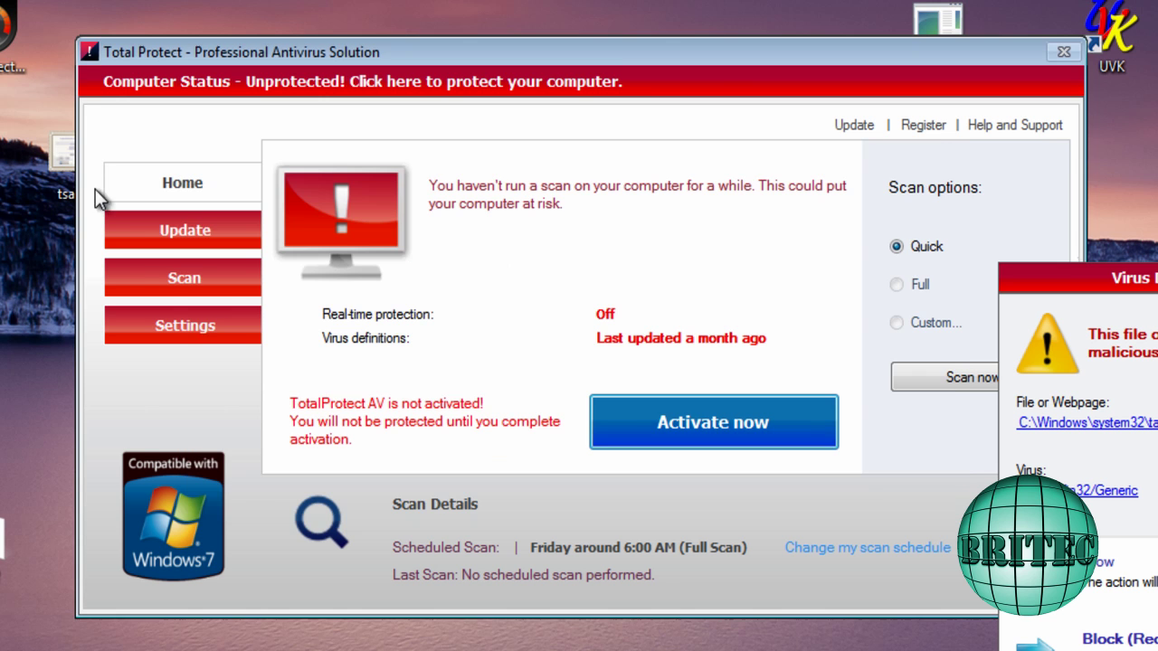
Open tsa.crt on the desktop and examine the certificate's general information, details and certification path.
{"action": "left_click_drag", "start_coordinate": [121, 174], "coordinate": [51, 176]}
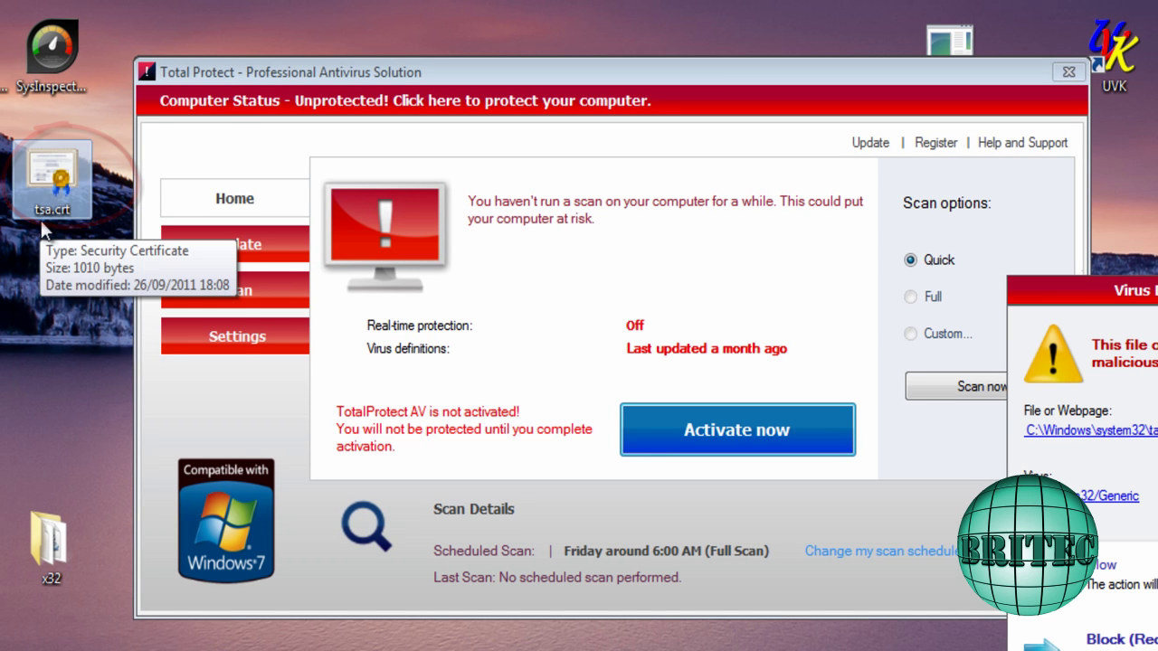
{"action": "double_click", "coordinate": [45, 218]}
{"action": "left_click_drag", "start_coordinate": [47, 11], "coordinate": [658, 87]}
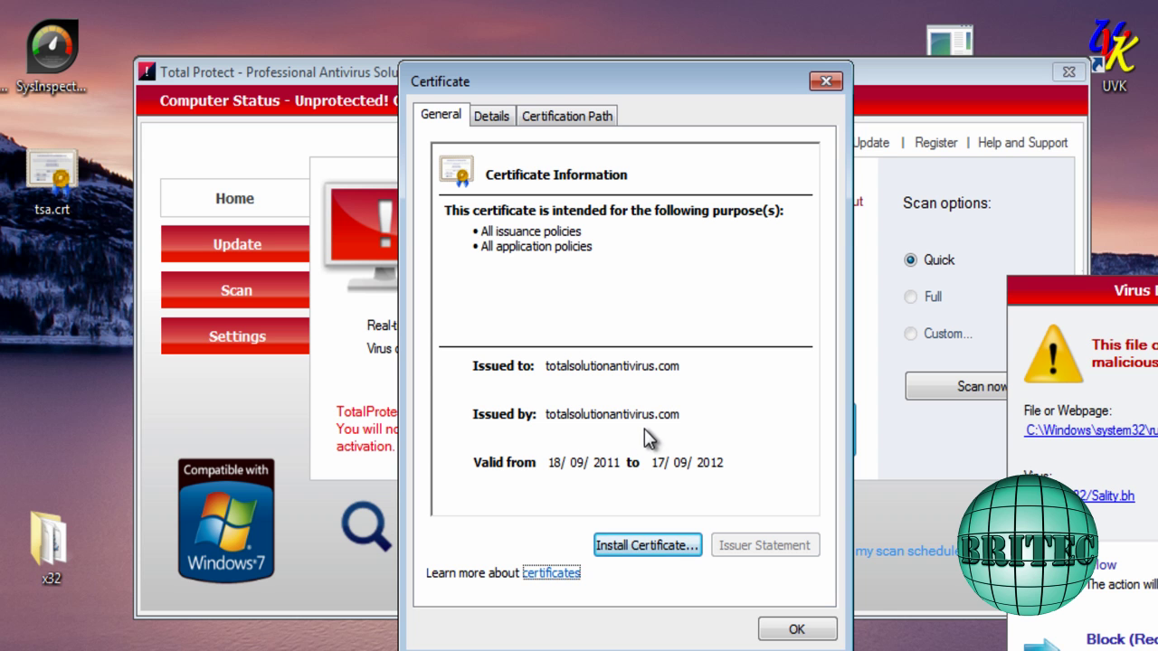
{"action": "left_click", "coordinate": [488, 116]}
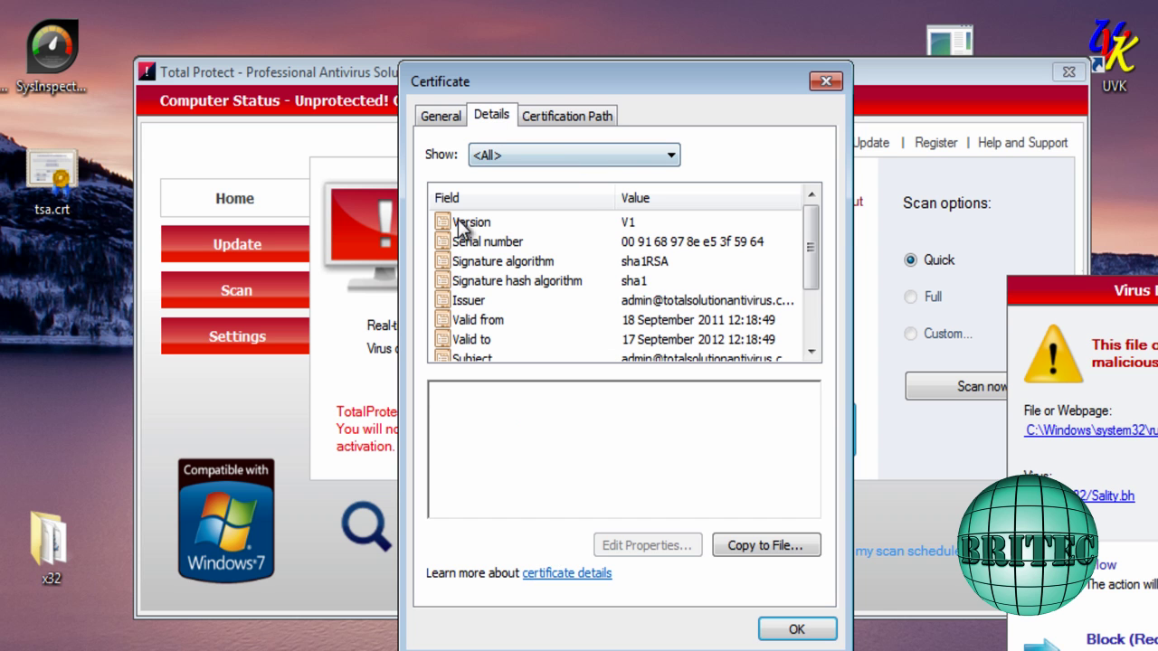
{"action": "left_click_drag", "start_coordinate": [810, 248], "coordinate": [821, 227]}
{"action": "left_click", "coordinate": [565, 116]}
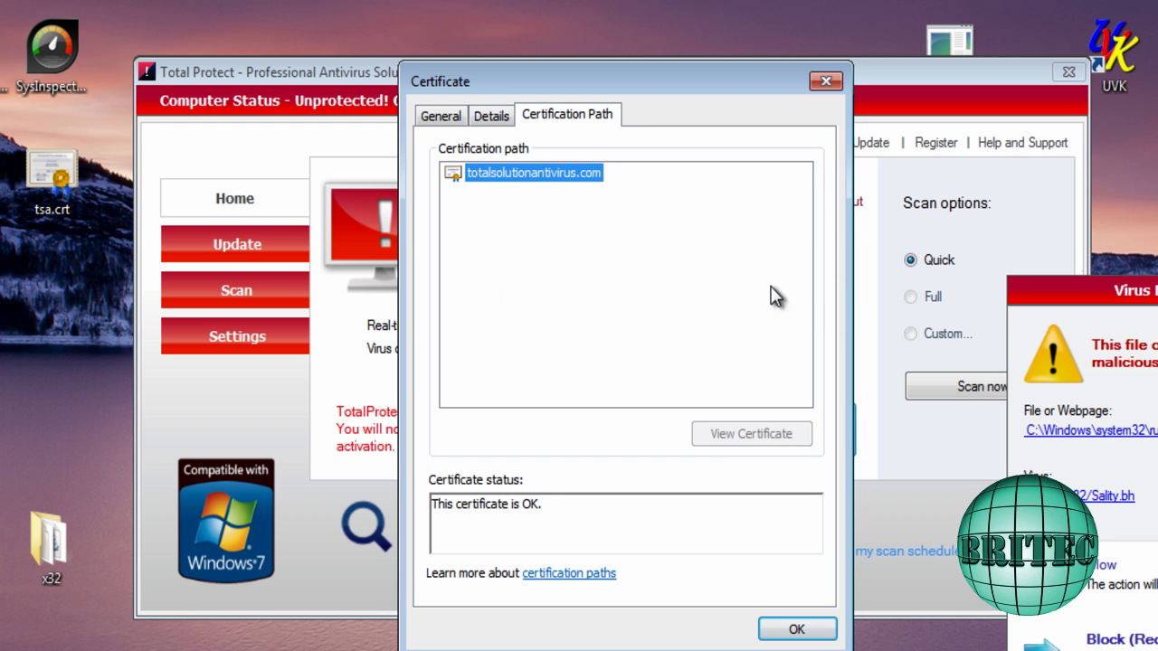
{"action": "left_click", "coordinate": [825, 81]}
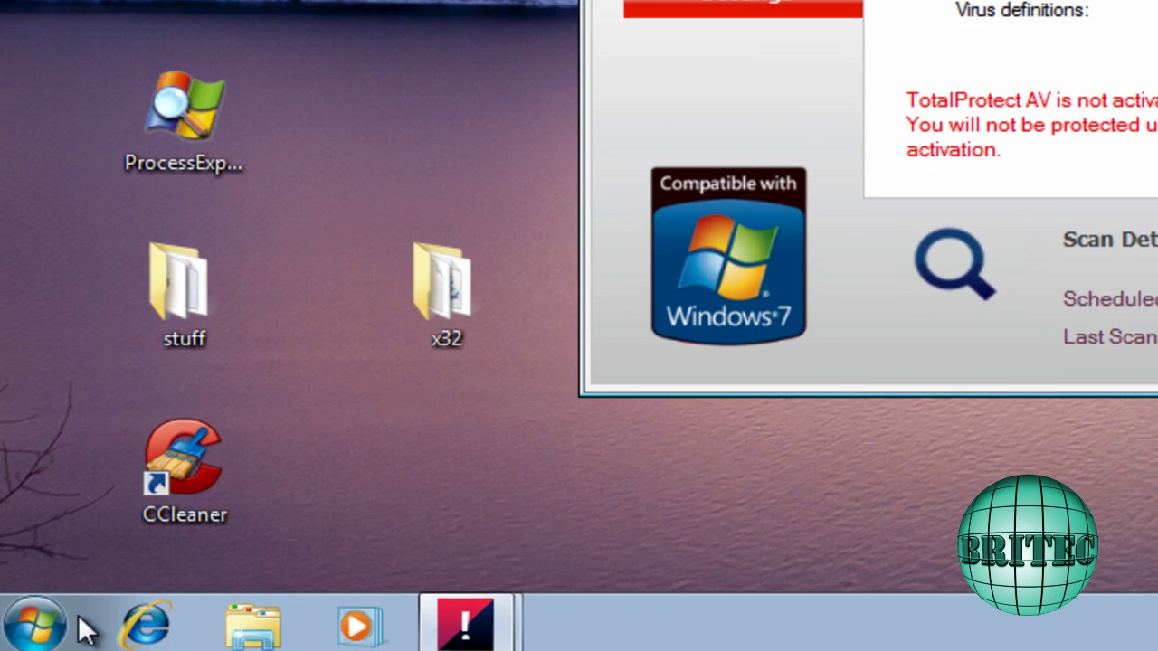
Restart Windows and log on to the existing user account.
{"action": "left_click", "coordinate": [54, 626]}
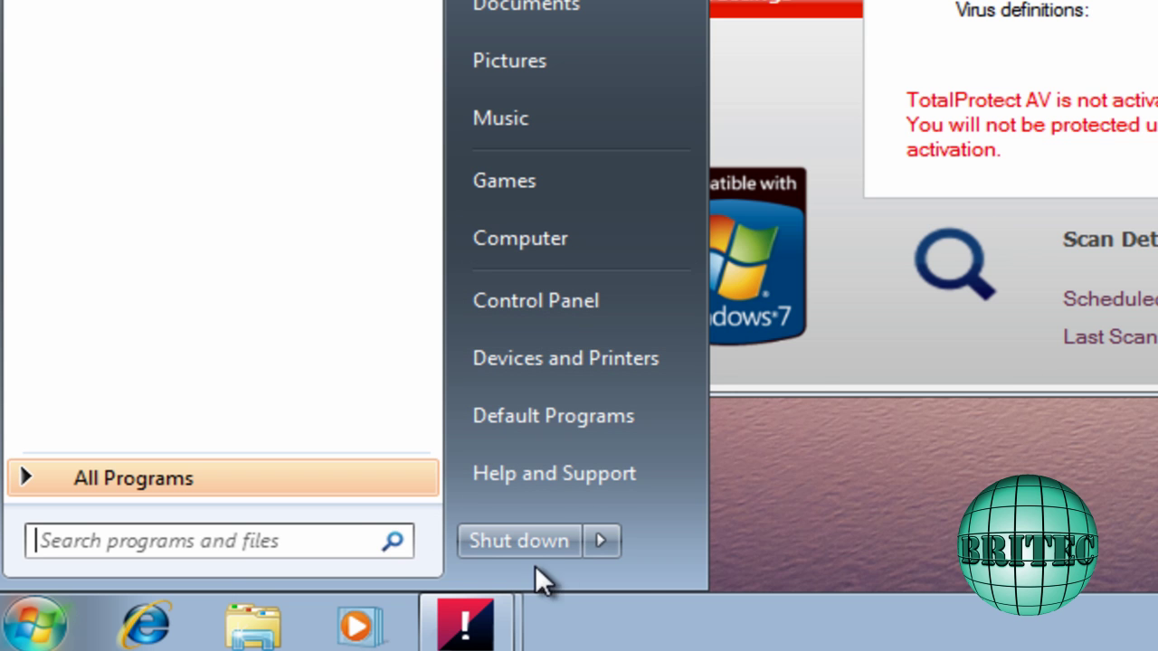
{"action": "mouse_move", "coordinate": [619, 548]}
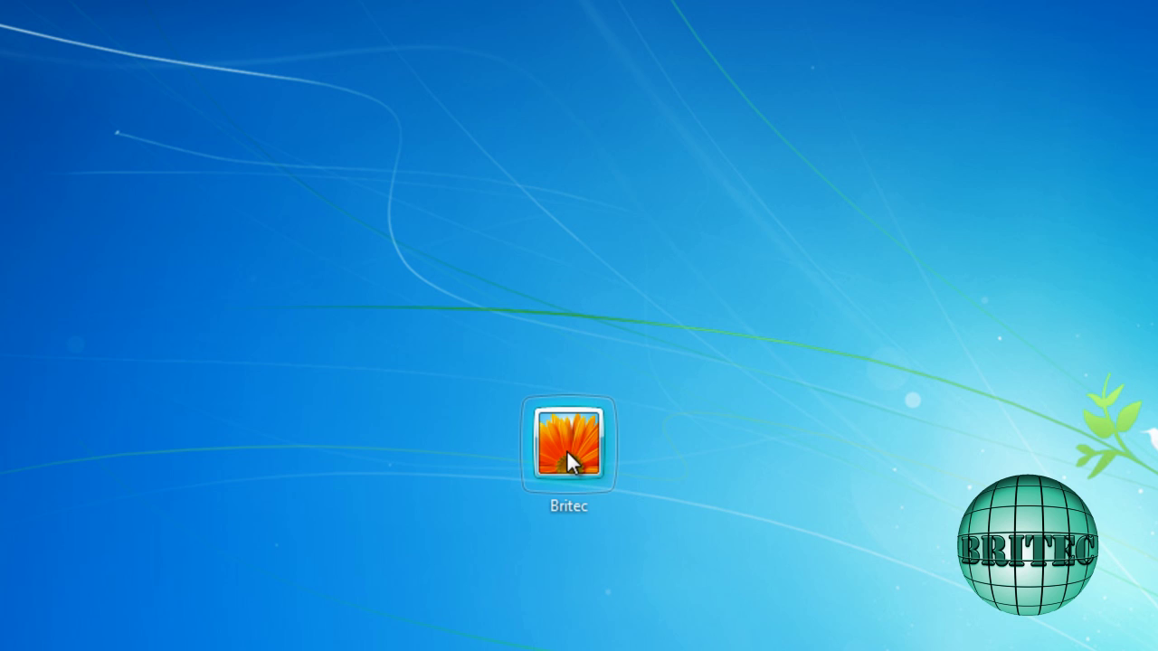
{"action": "left_click", "coordinate": [566, 450]}
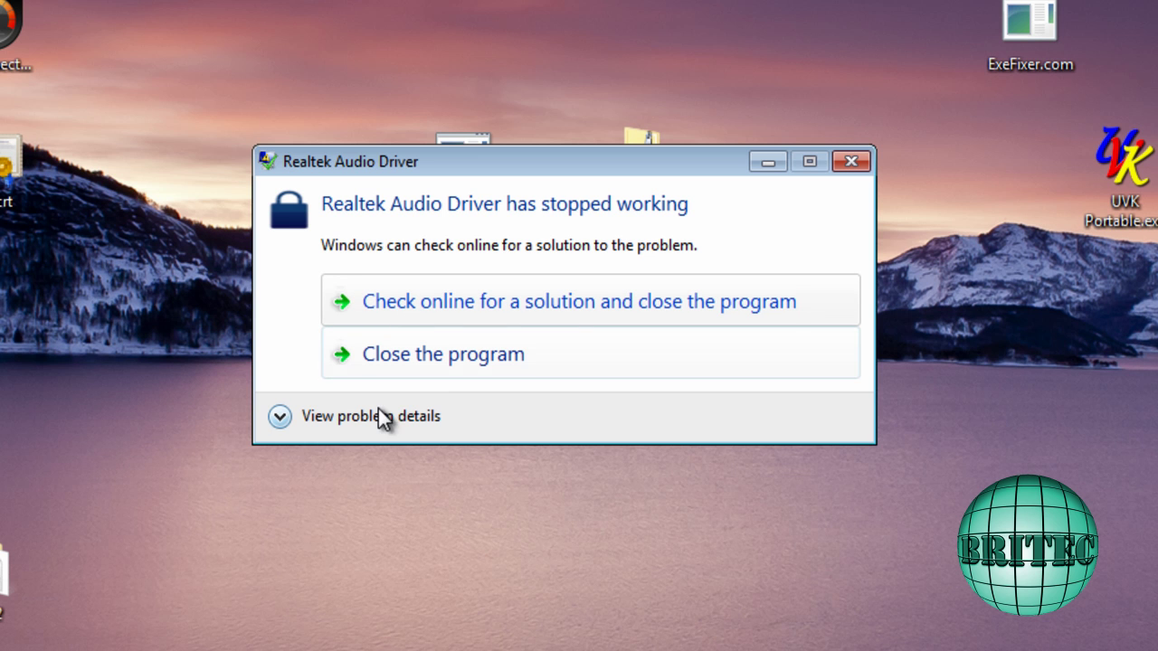
Expand the Realtek Audio Driver crash report and read its problem details.
{"action": "left_click", "coordinate": [276, 418]}
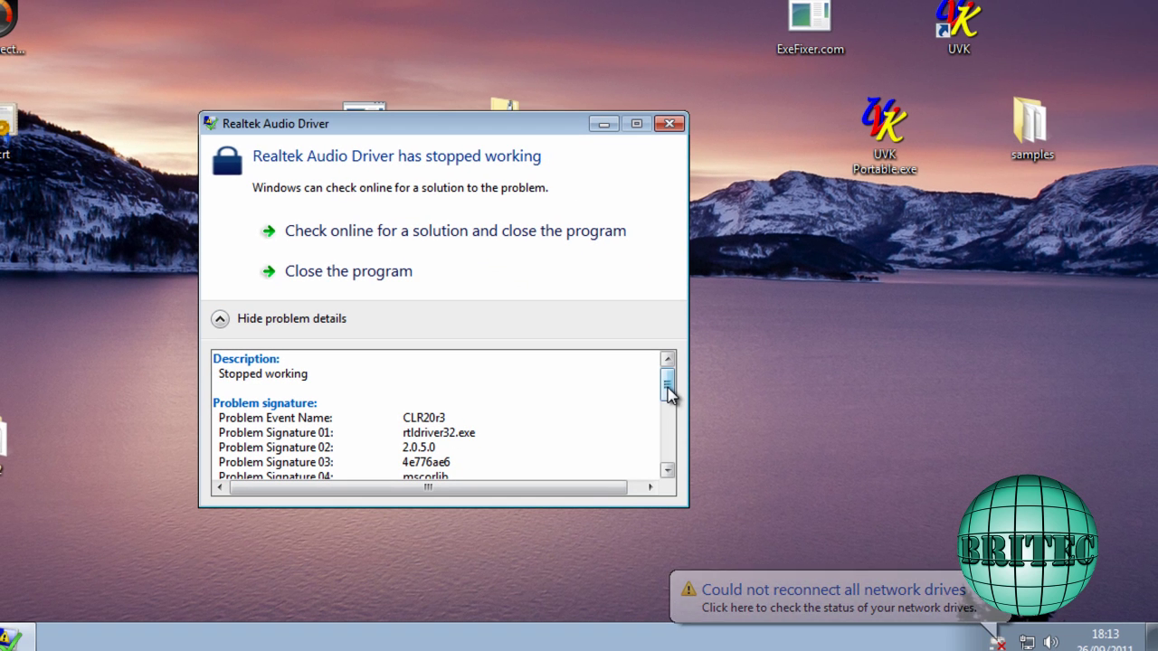
{"action": "mouse_move", "coordinate": [669, 387]}
{"action": "left_mouse_down"}
{"action": "mouse_move", "coordinate": [669, 470]}
{"action": "mouse_move", "coordinate": [669, 357]}
{"action": "left_mouse_up"}
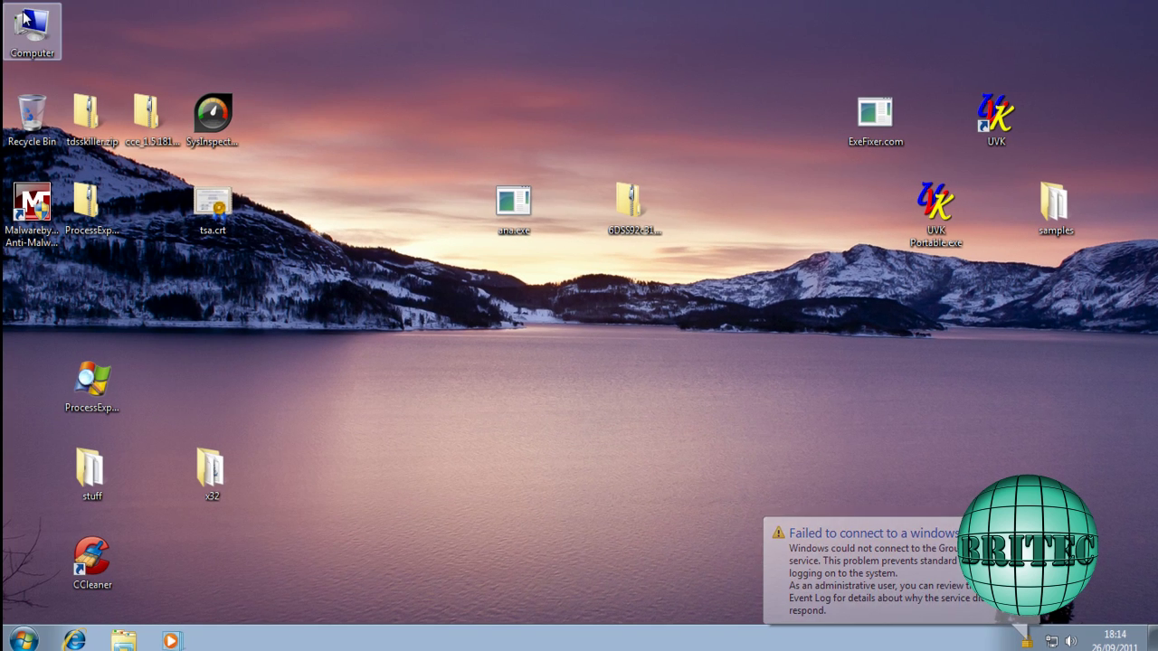
Browse to the hC17766IaBkC17766 folder in C:\ProgramData and run hC17766IaBkC17766.exe.
{"action": "double_click", "coordinate": [31, 29]}
{"action": "left_click_drag", "start_coordinate": [471, 111], "coordinate": [546, 113]}
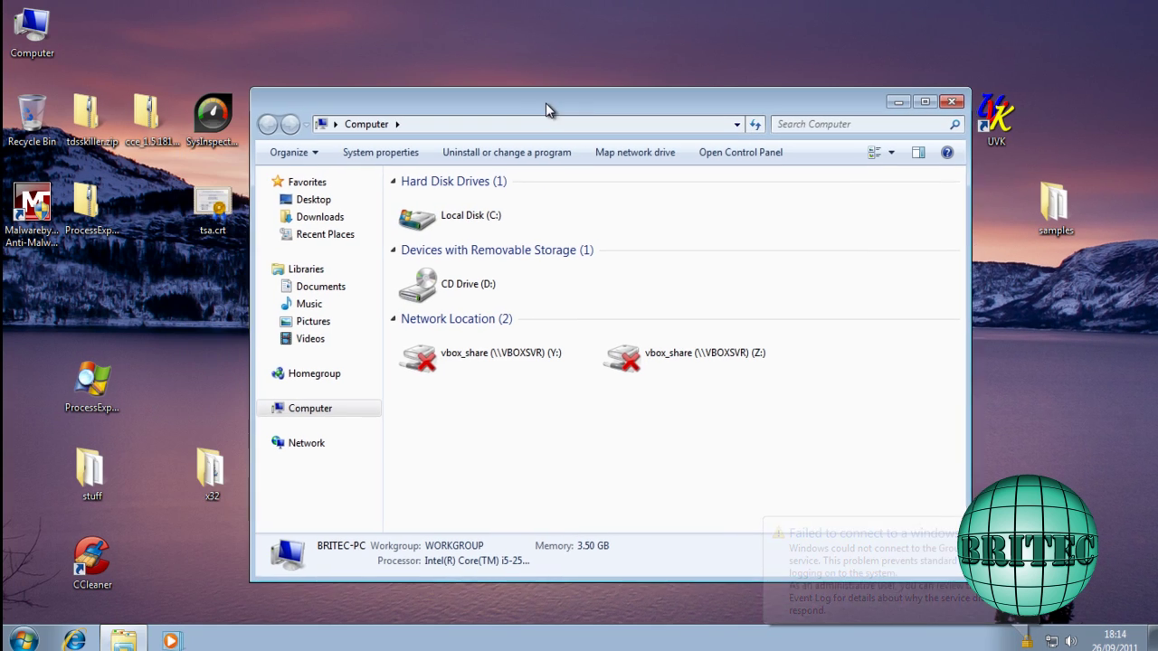
{"action": "double_click", "coordinate": [493, 218]}
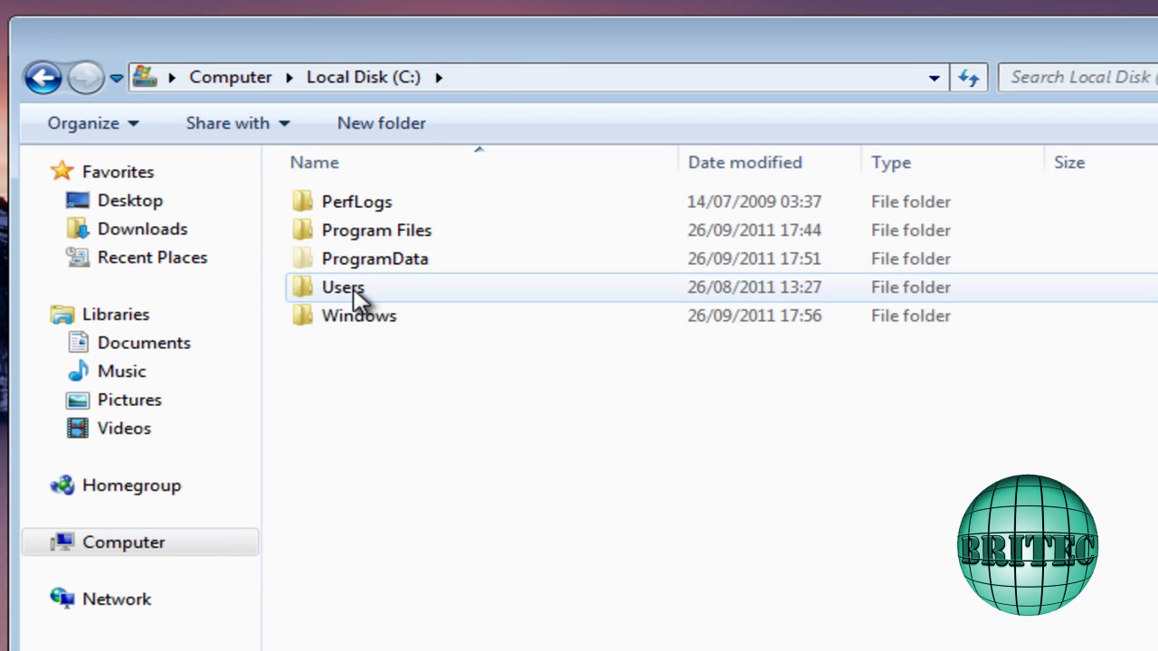
{"action": "left_click", "coordinate": [356, 294]}
{"action": "double_click", "coordinate": [398, 262]}
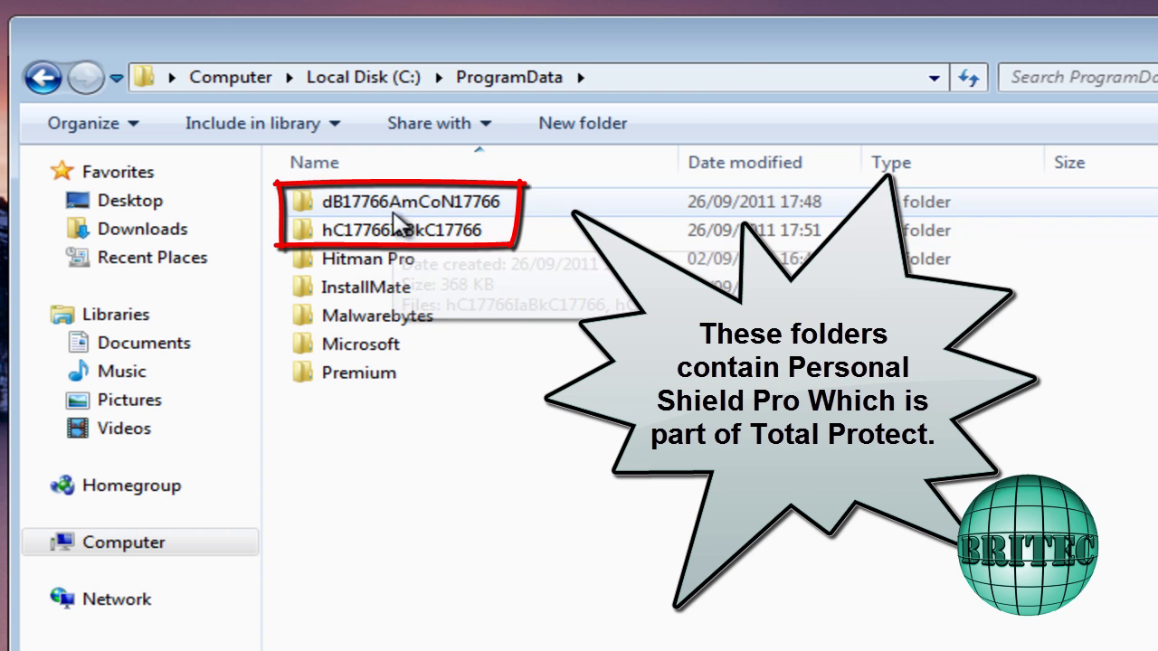
{"action": "double_click", "coordinate": [397, 226]}
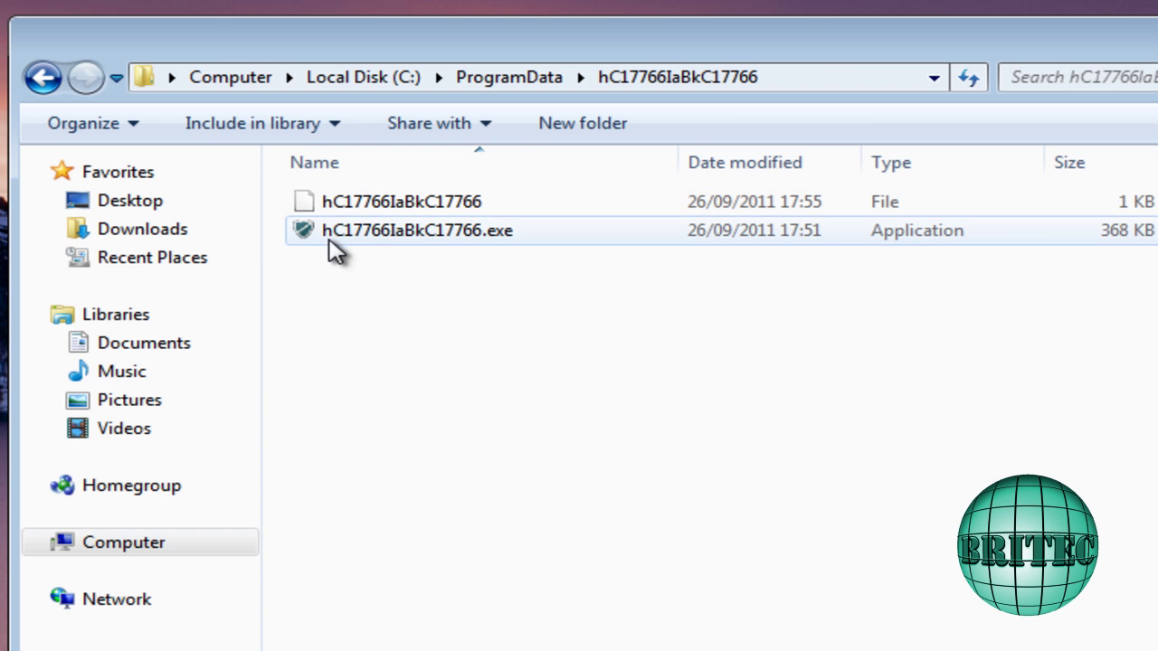
{"action": "double_click", "coordinate": [357, 234]}
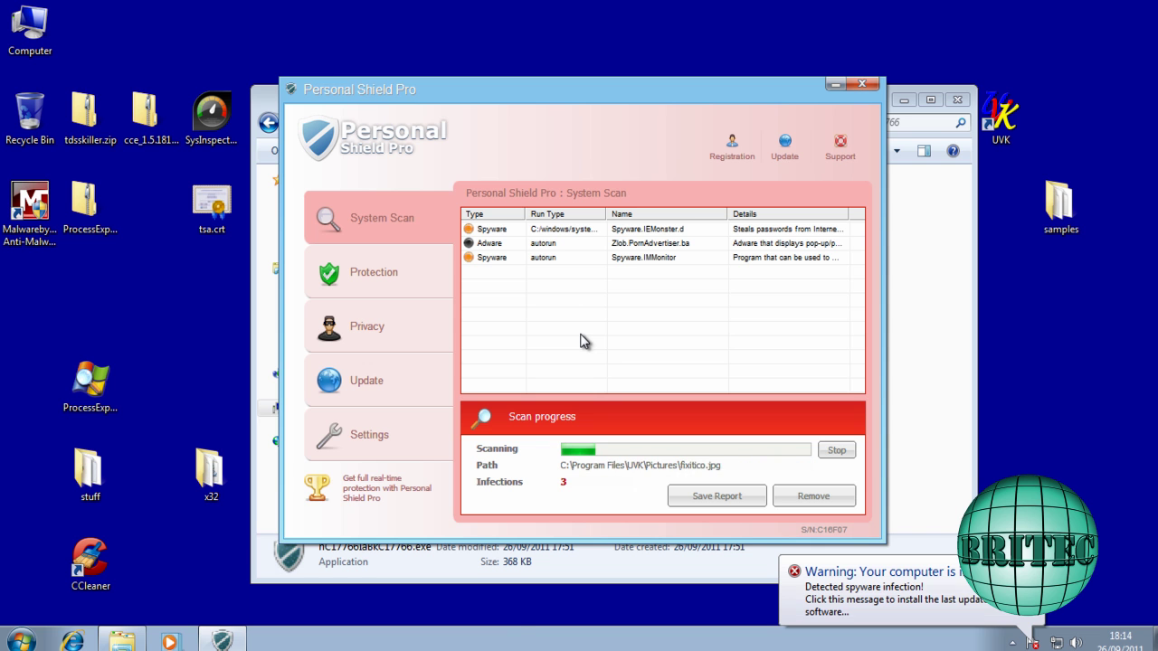
Start Windows Task Manager while Personal Shield Pro is scanning, and close the Personal Shield Pro window.
{"action": "right_click", "coordinate": [532, 642]}
{"action": "left_click", "coordinate": [588, 585]}
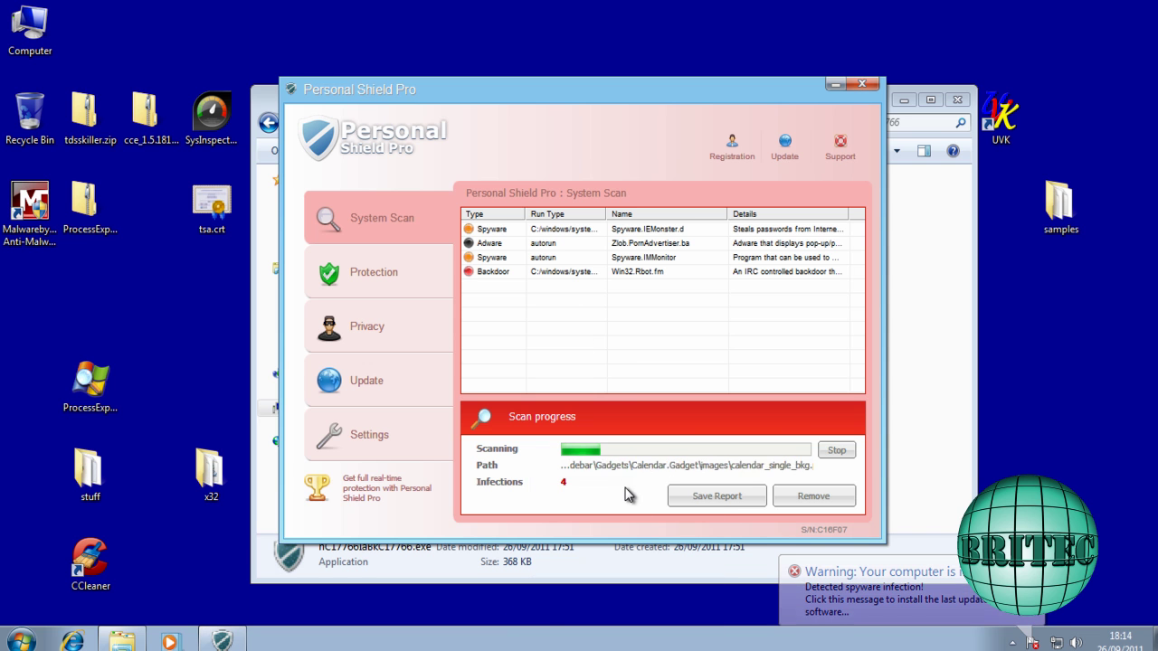
{"action": "right_click", "coordinate": [542, 642]}
{"action": "left_click", "coordinate": [597, 581]}
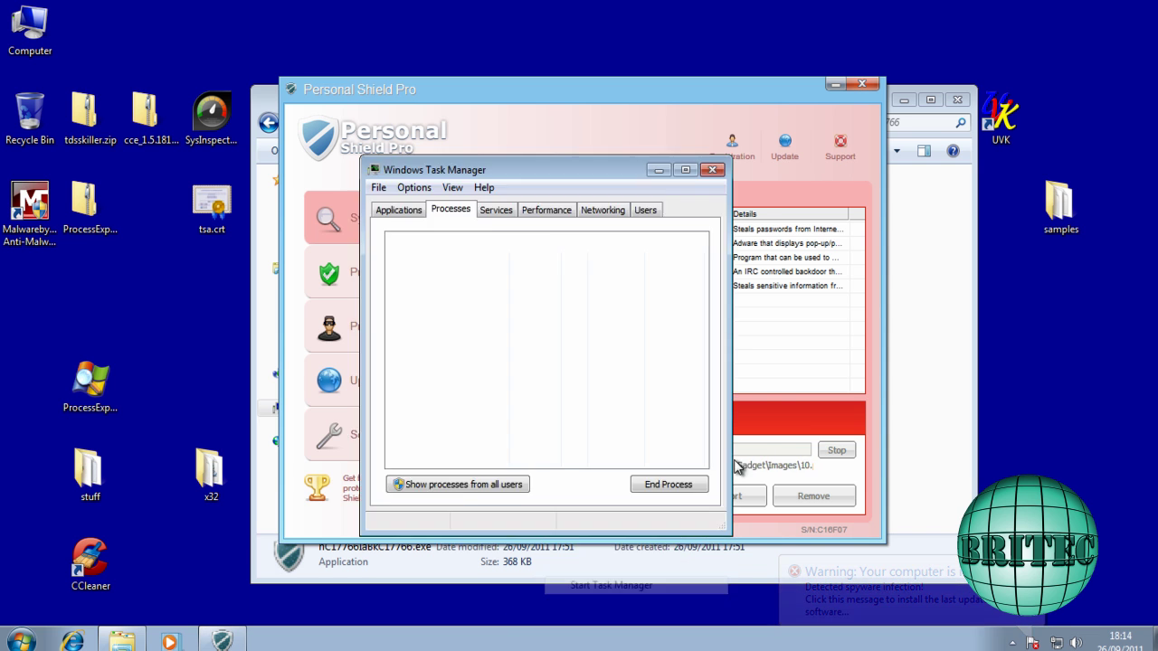
{"action": "left_click", "coordinate": [861, 85]}
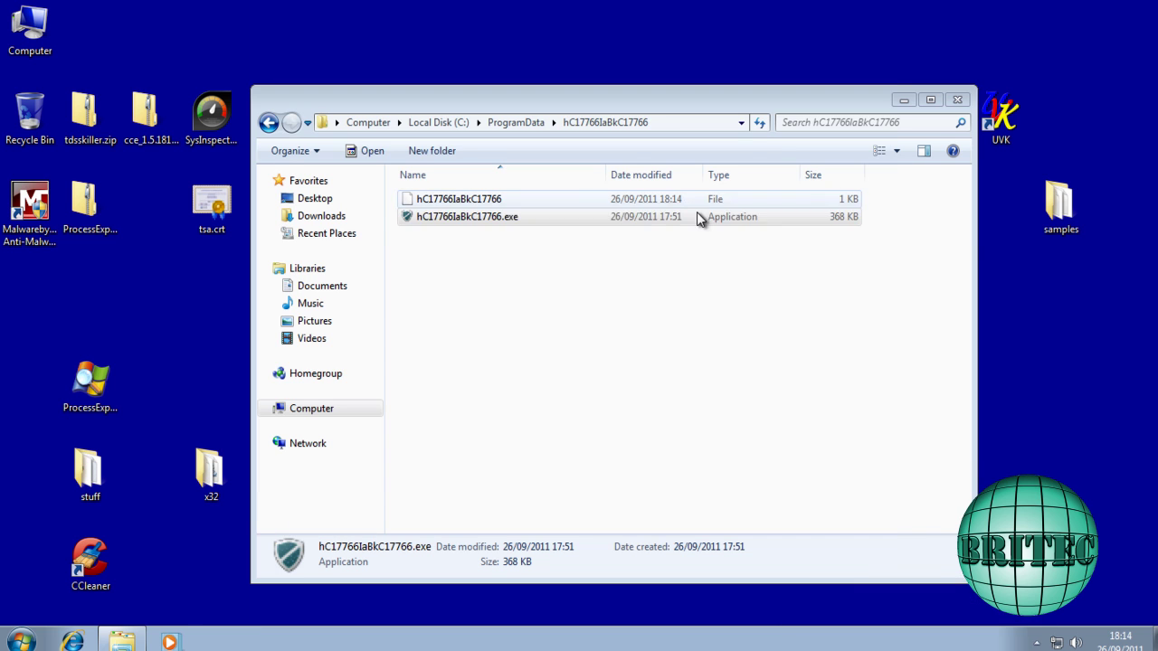
Inspect the contents of the dB17766AmCoN17766 folder in ProgramData and close the file window.
{"action": "left_click", "coordinate": [270, 122]}
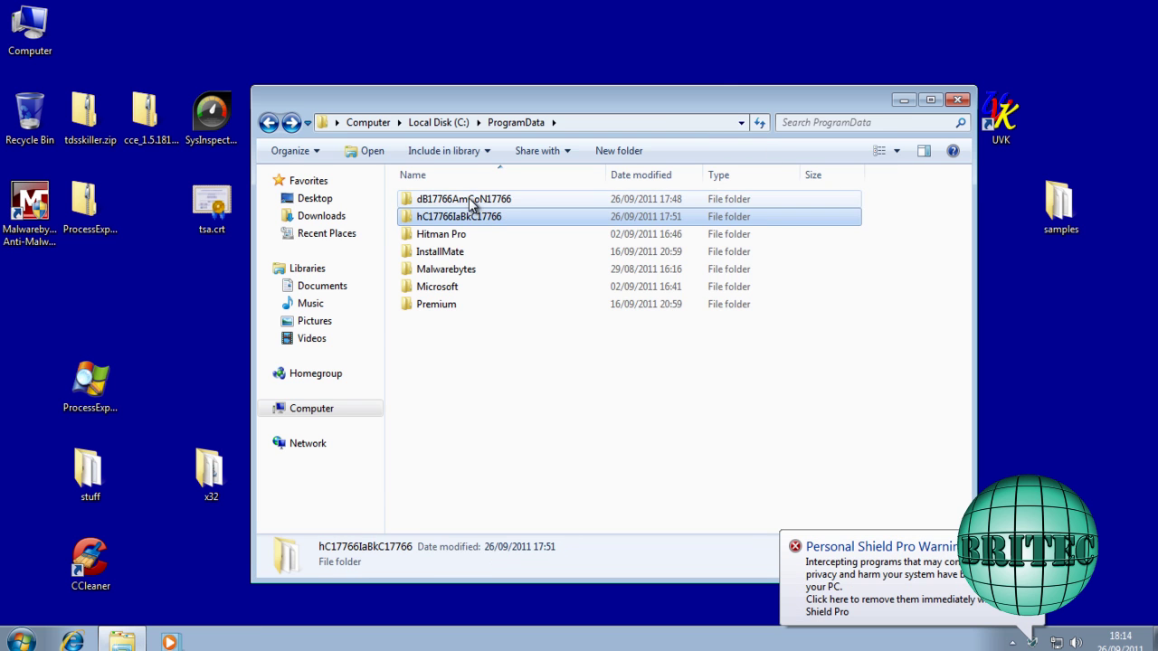
{"action": "double_click", "coordinate": [472, 199]}
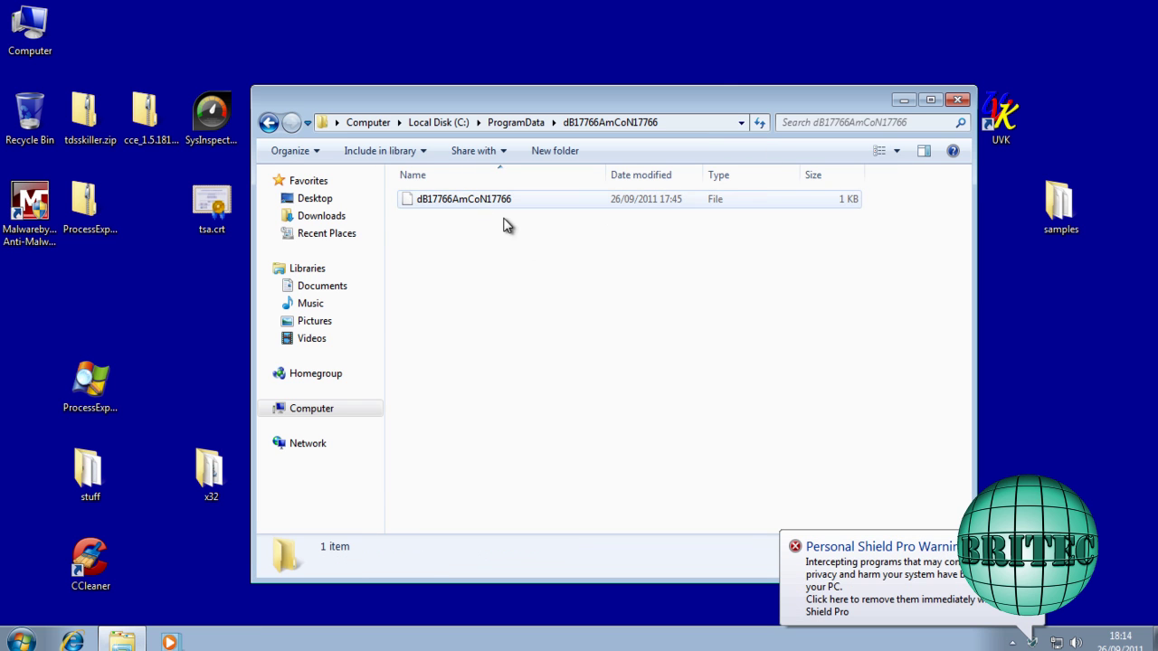
{"action": "left_click", "coordinate": [269, 122]}
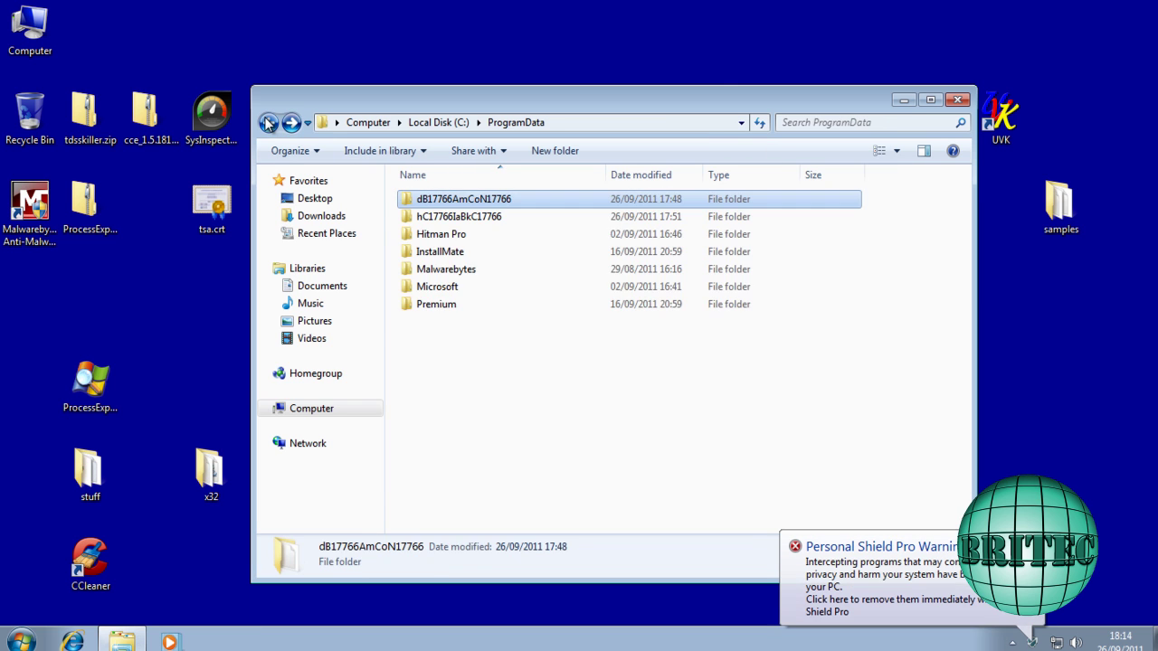
{"action": "left_click", "coordinate": [957, 100]}
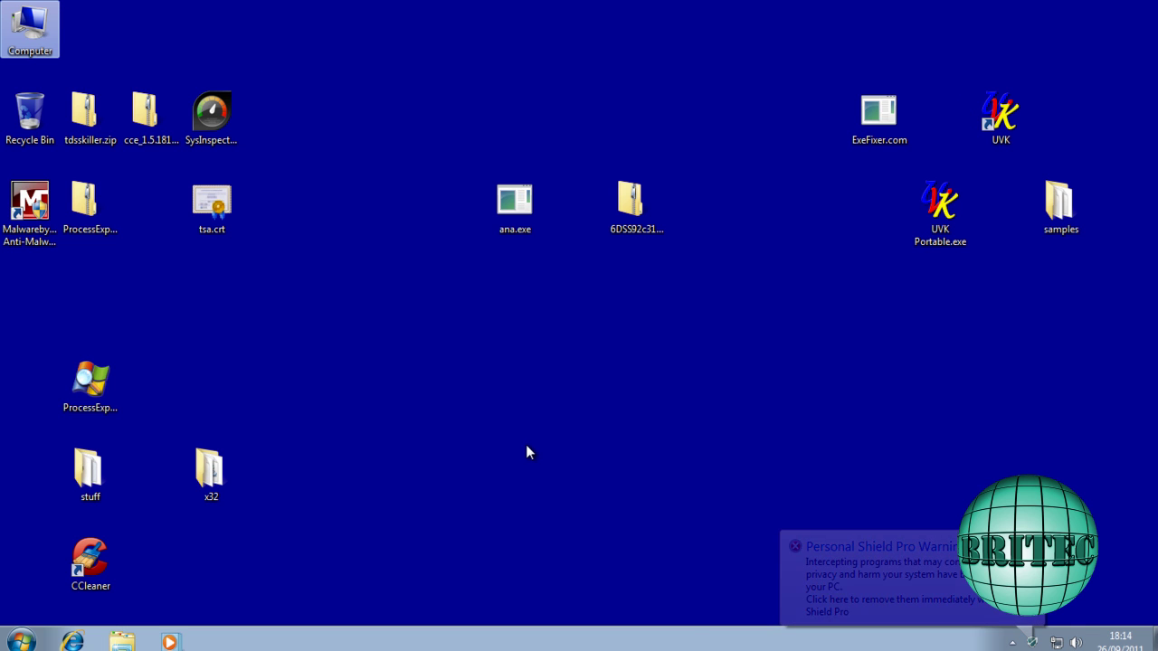
Try to start Task Manager and the cmd.exe command prompt.
{"action": "right_click", "coordinate": [513, 639]}
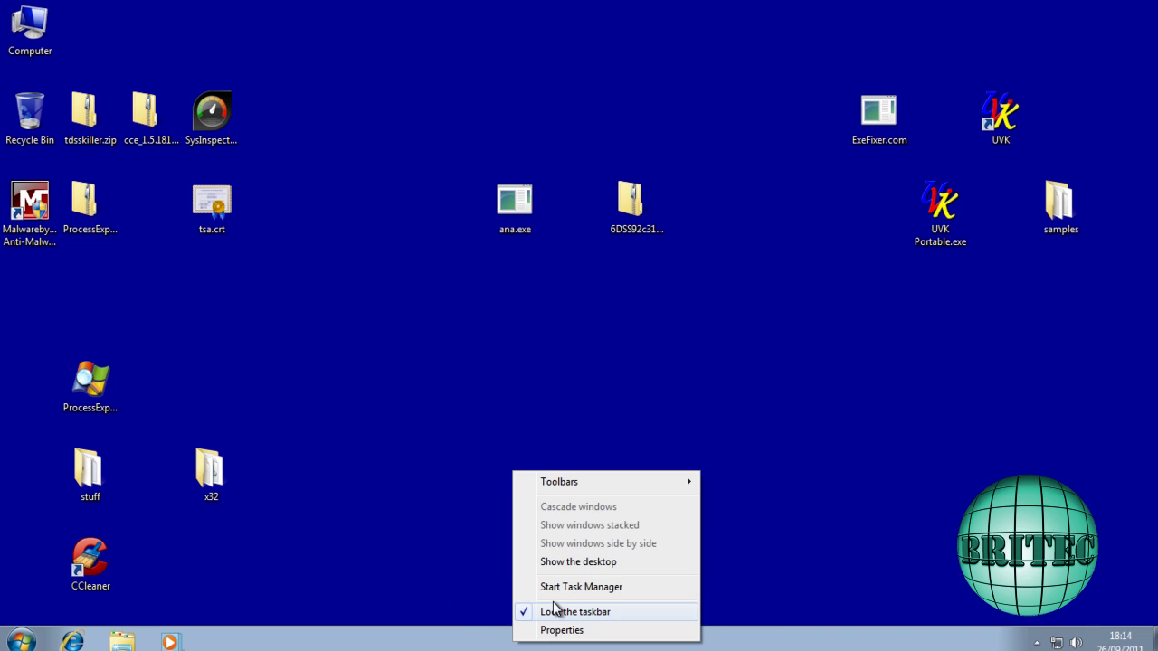
{"action": "left_click", "coordinate": [559, 589]}
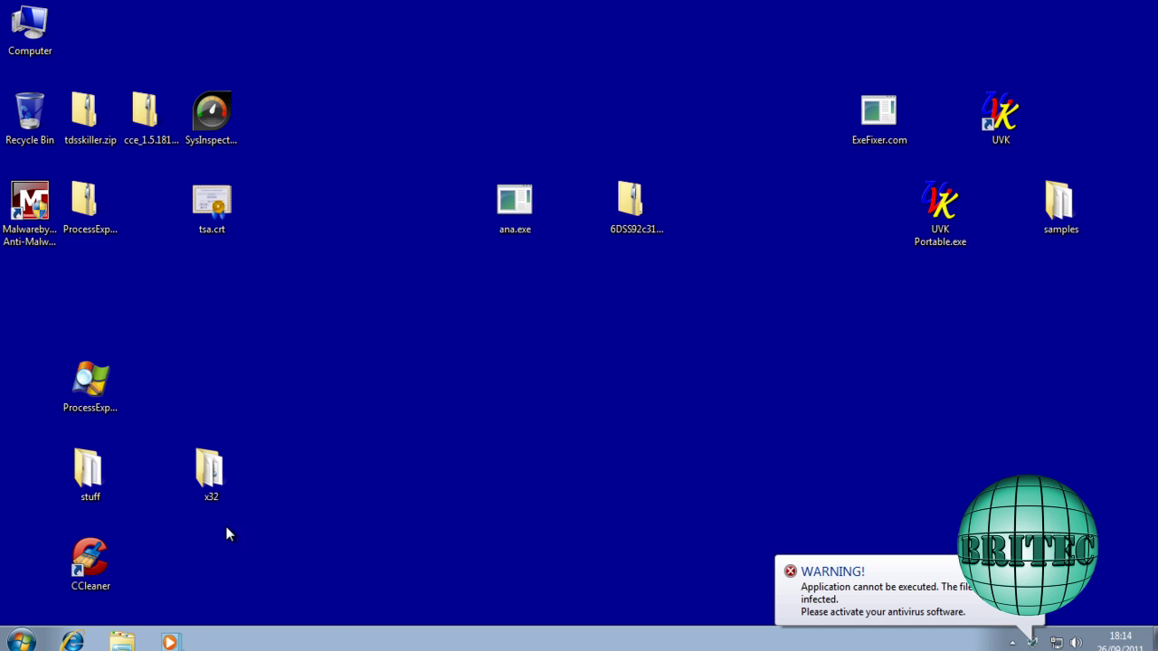
{"action": "left_click", "coordinate": [22, 643]}
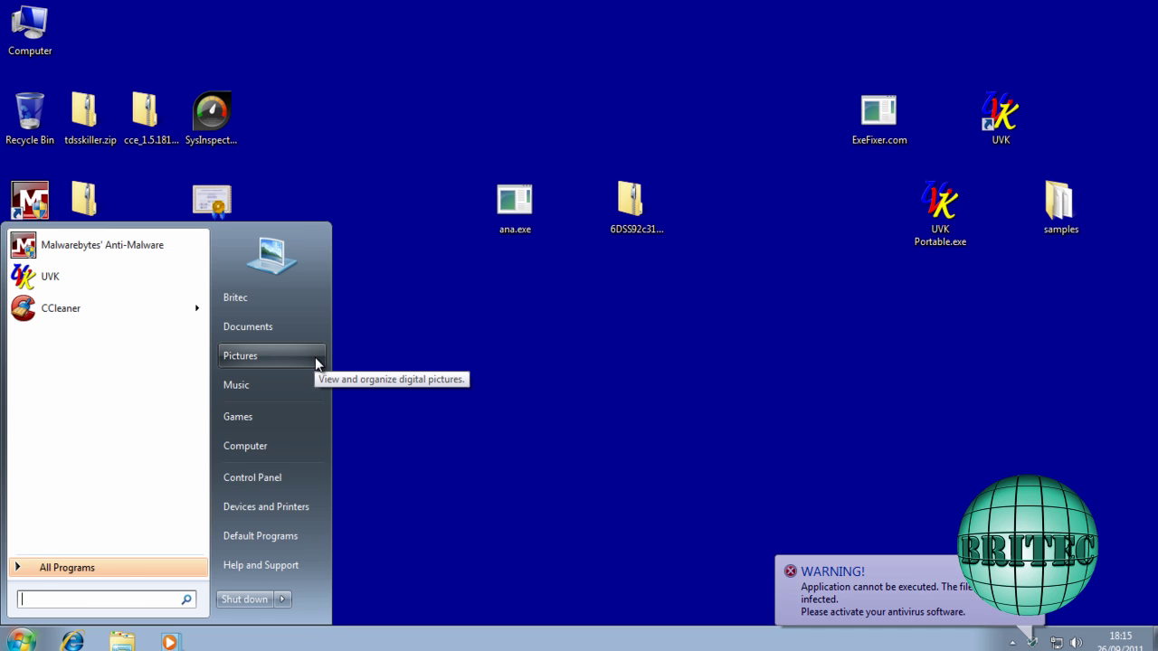
{"action": "type", "text": "cmd"}
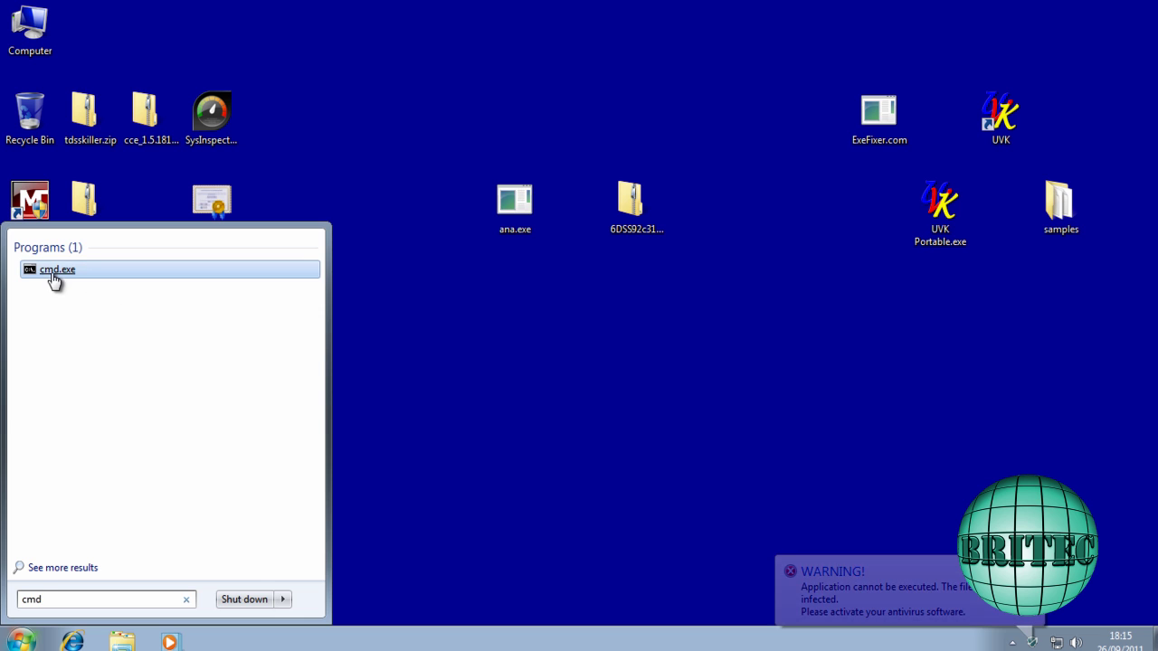
{"action": "left_click", "coordinate": [90, 283]}
Search for regedit and try to run regedit.exe.
{"action": "left_click", "coordinate": [33, 635]}
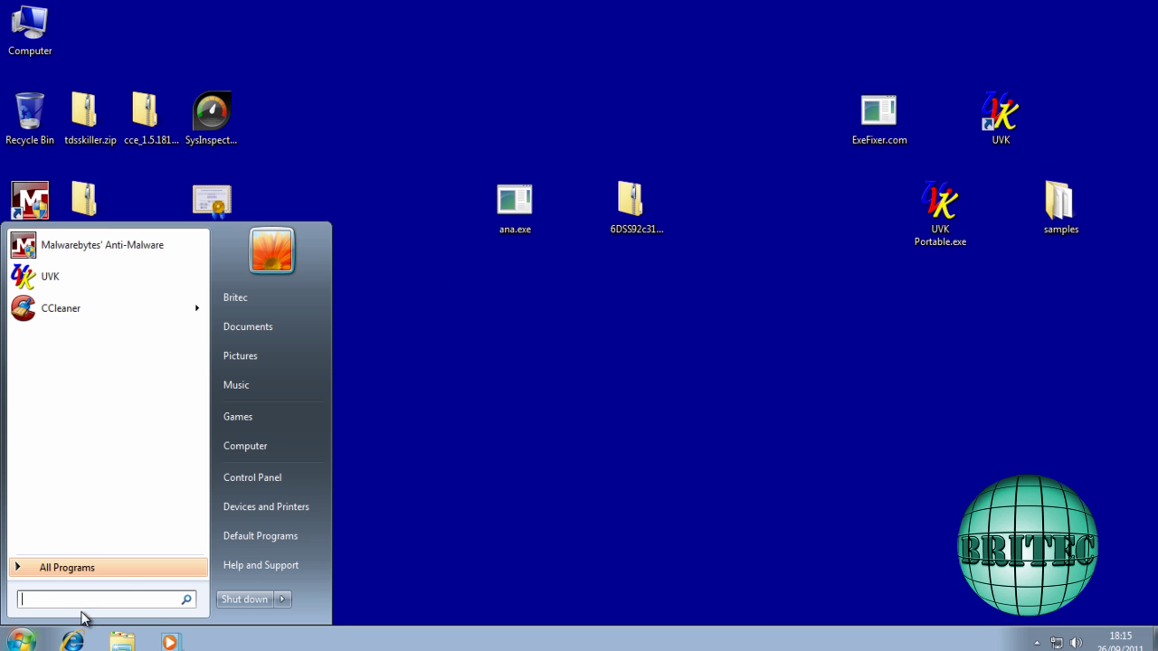
{"action": "type", "text": "regedit"}
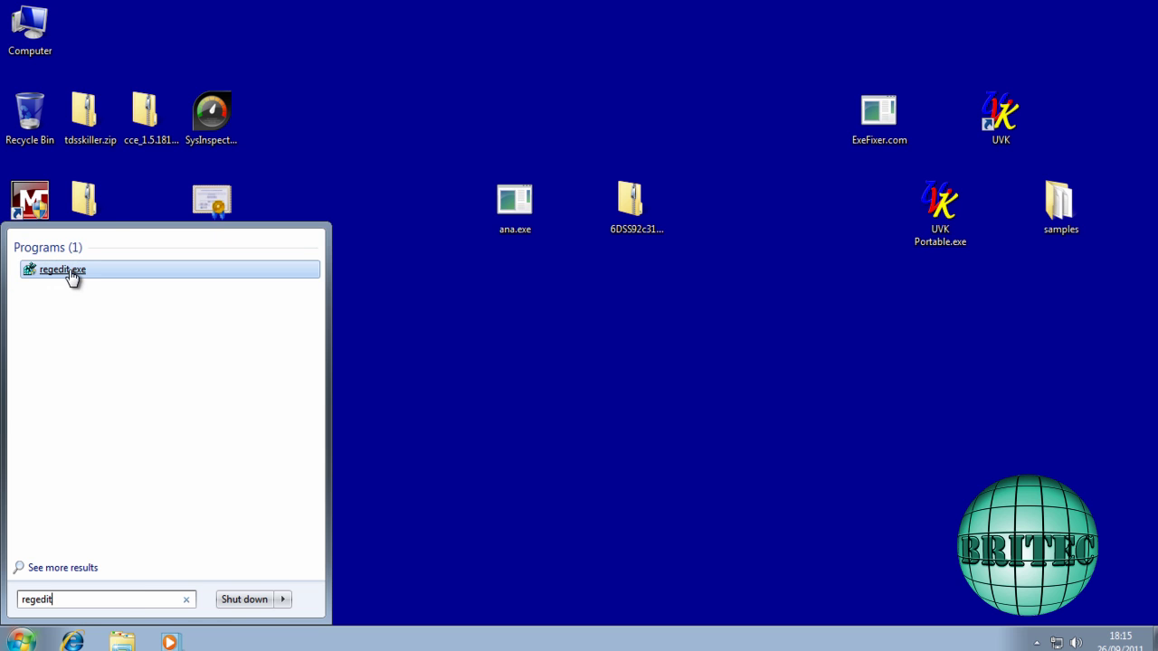
{"action": "left_click", "coordinate": [73, 275]}
{"action": "left_click", "coordinate": [269, 441]}
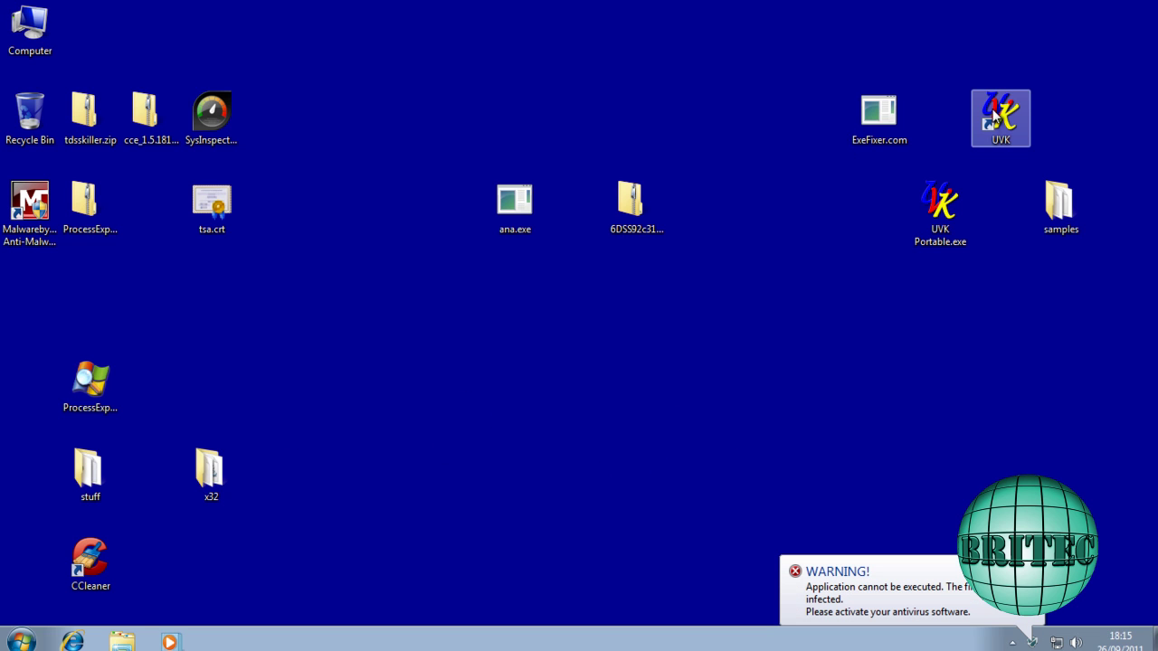
Move the UVK desktop shortcut beside UVK Portable.exe, below ExeFixer.com.
{"action": "left_click_drag", "start_coordinate": [1000, 116], "coordinate": [860, 204]}
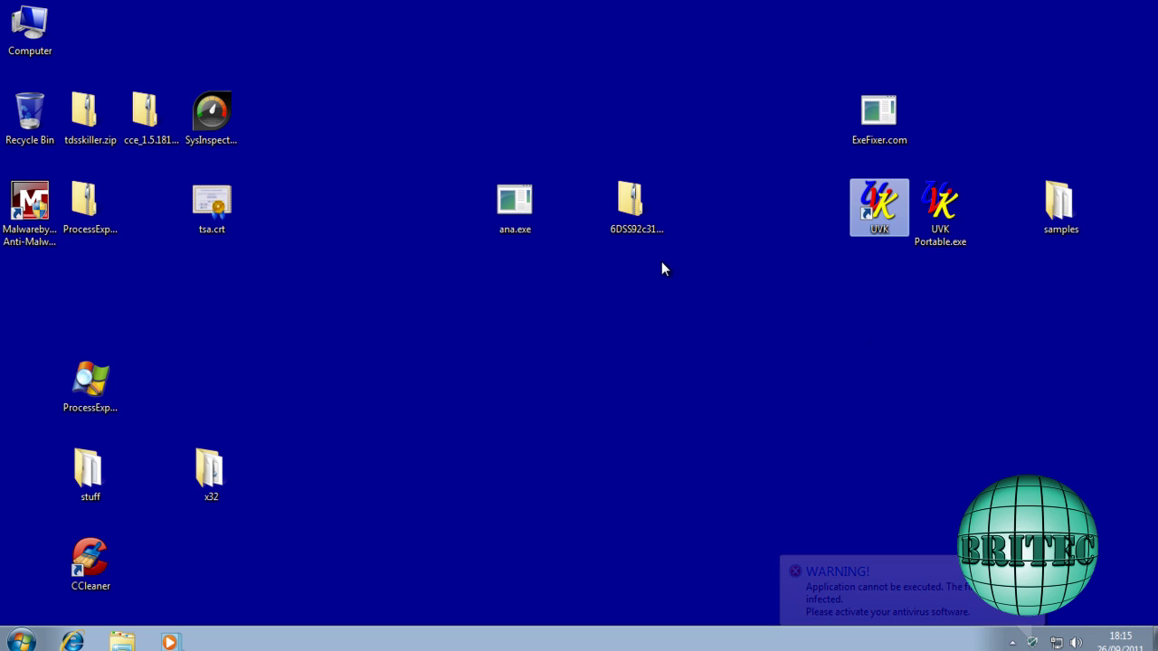
Rename ProcessExplorer.exe on the desktop to winlogon.exe.
{"action": "right_click", "coordinate": [82, 403]}
{"action": "left_click", "coordinate": [135, 371]}
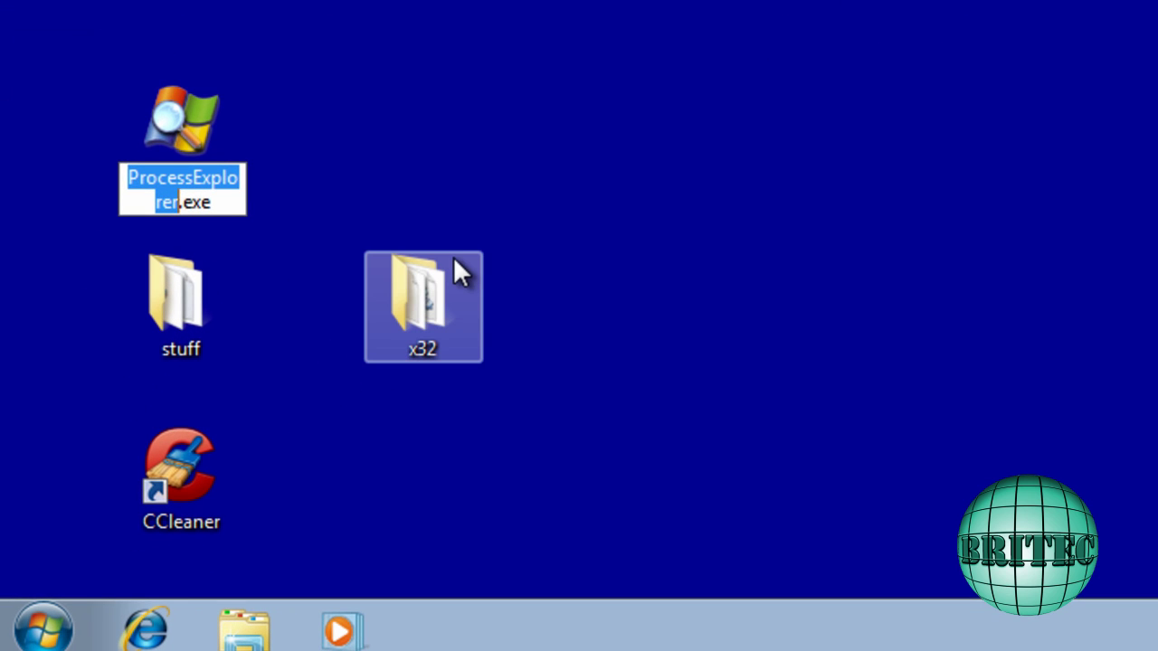
{"action": "type", "text": "winlog"}
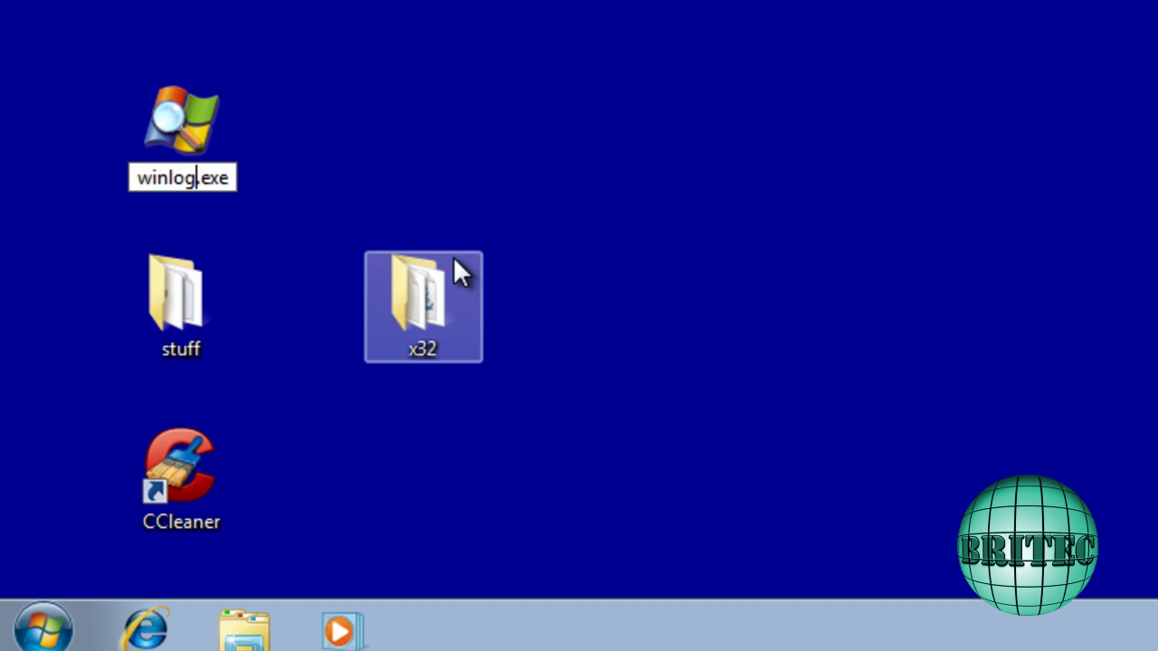
{"action": "type", "text": "on"}
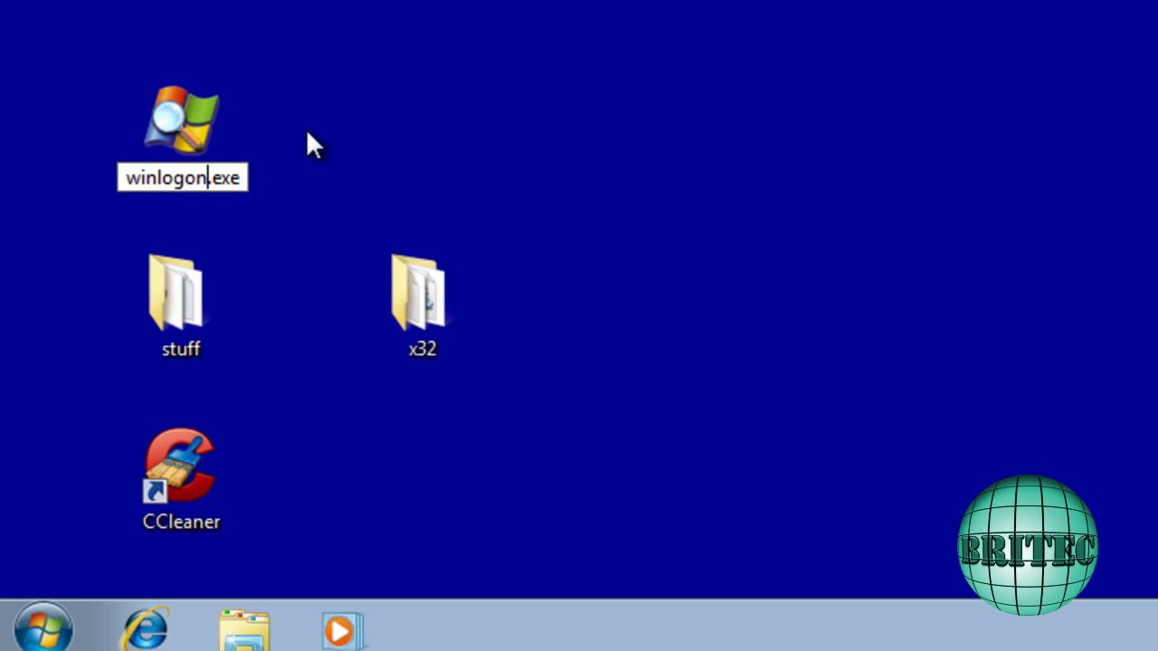
{"action": "key", "text": "Return"}
Start the renamed winlogon.exe from the desktop and allow it to run past the security warning.
{"action": "mouse_move", "coordinate": [159, 132]}
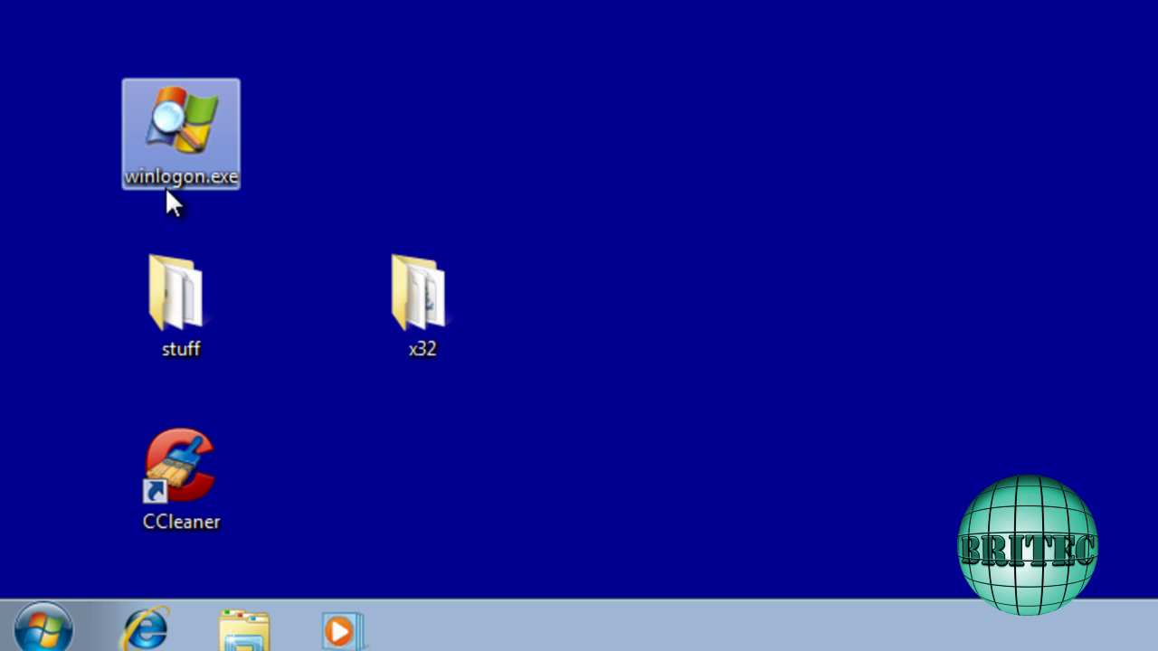
{"action": "double_click", "coordinate": [177, 131]}
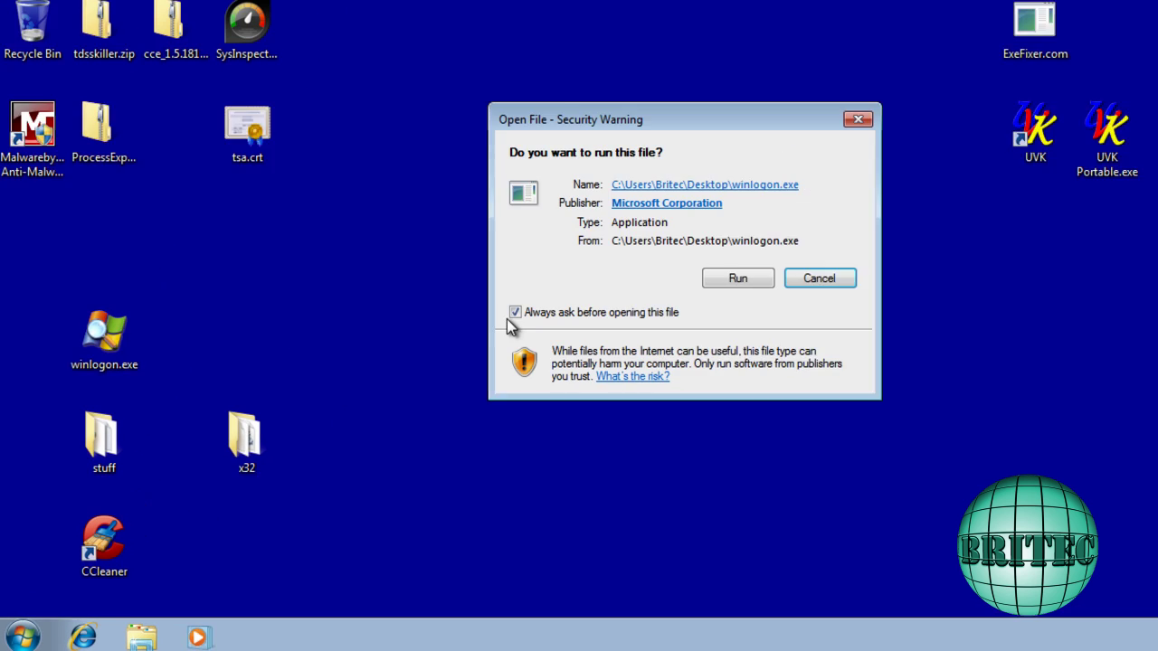
{"action": "left_click", "coordinate": [620, 332]}
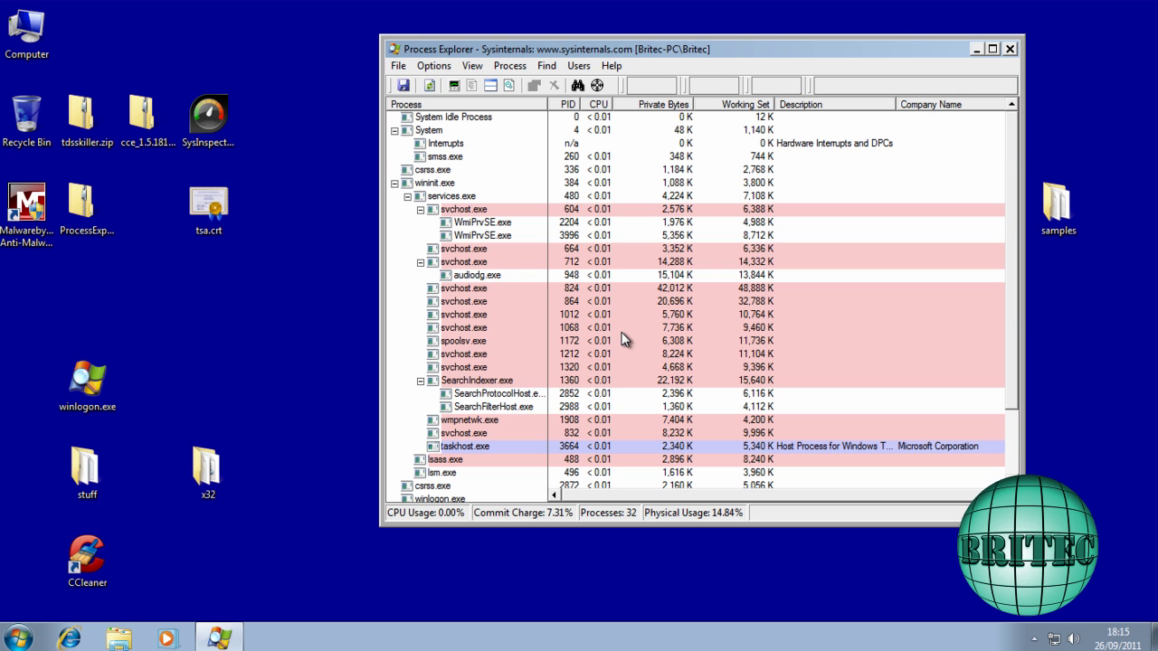
Find the hC17766IaBkC17766.exe process under explorer.exe in Process Explorer and close the program.
{"action": "left_click_drag", "start_coordinate": [665, 47], "coordinate": [544, 59]}
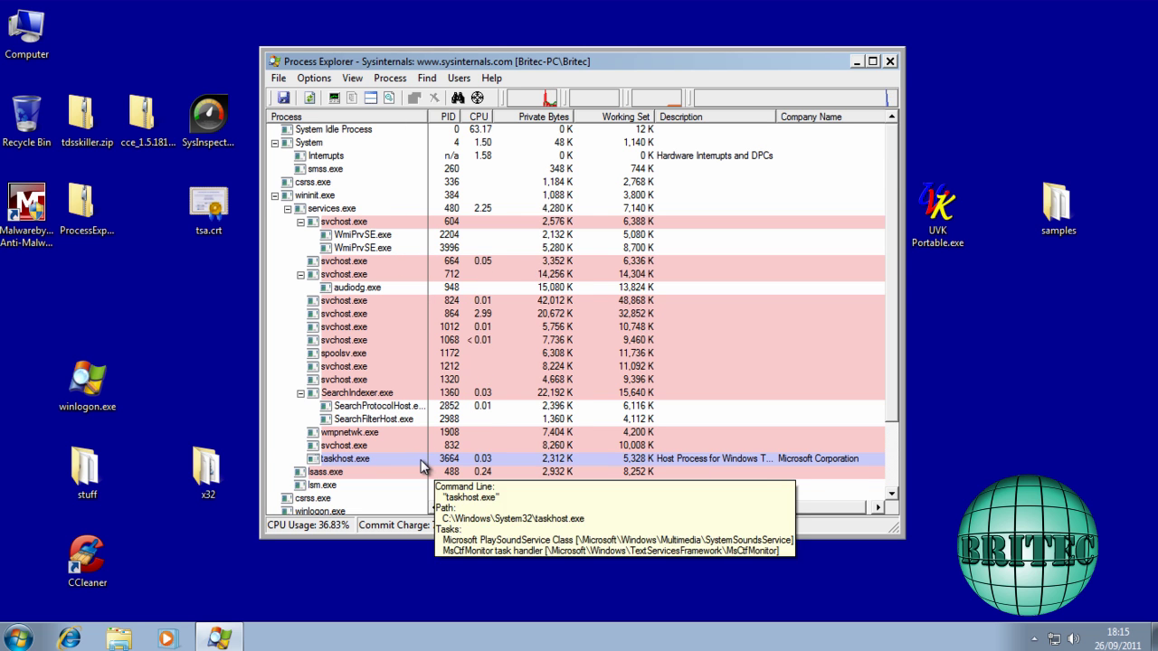
{"action": "scroll", "coordinate": [423, 466], "scroll_direction": "down", "scroll_amount": 2}
{"action": "left_click", "coordinate": [352, 461]}
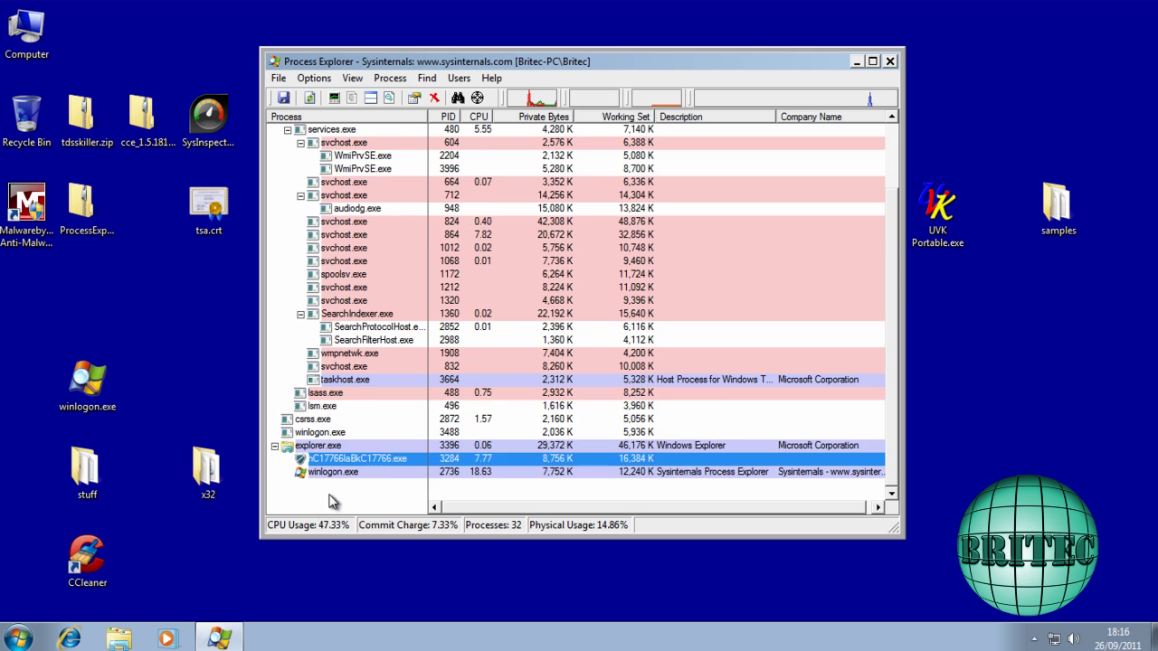
{"action": "left_click", "coordinate": [891, 62]}
Restart the computer and boot Windows 7 into Safe Mode with Networking from Advanced Boot Options.
{"action": "left_click", "coordinate": [20, 638]}
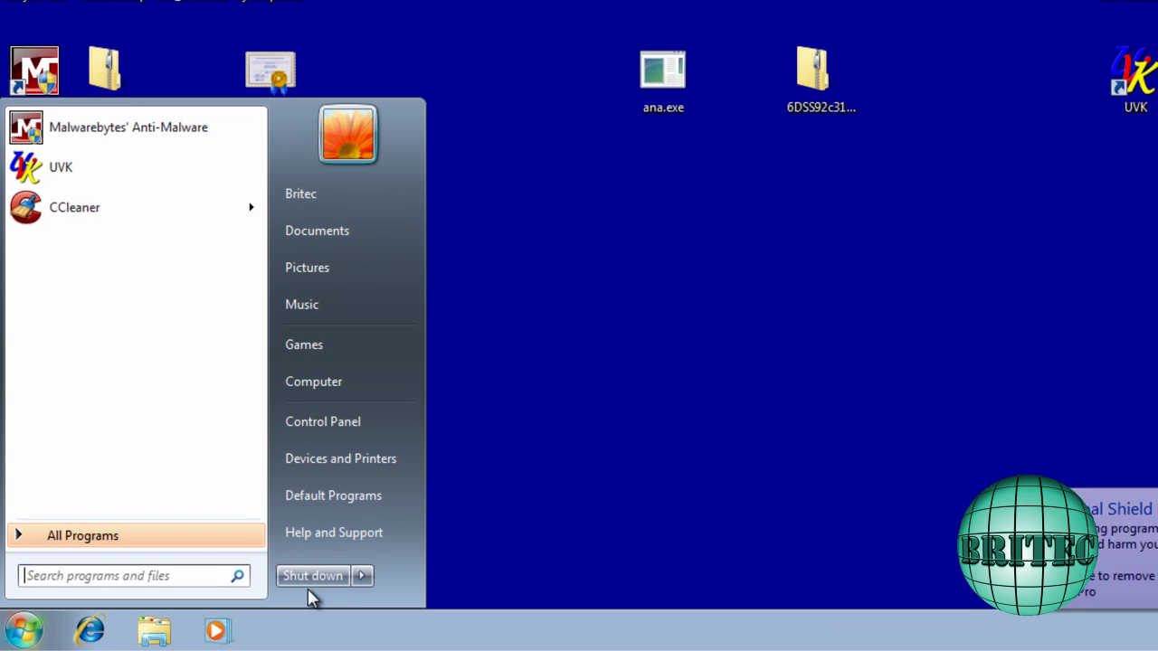
{"action": "left_click", "coordinate": [361, 575]}
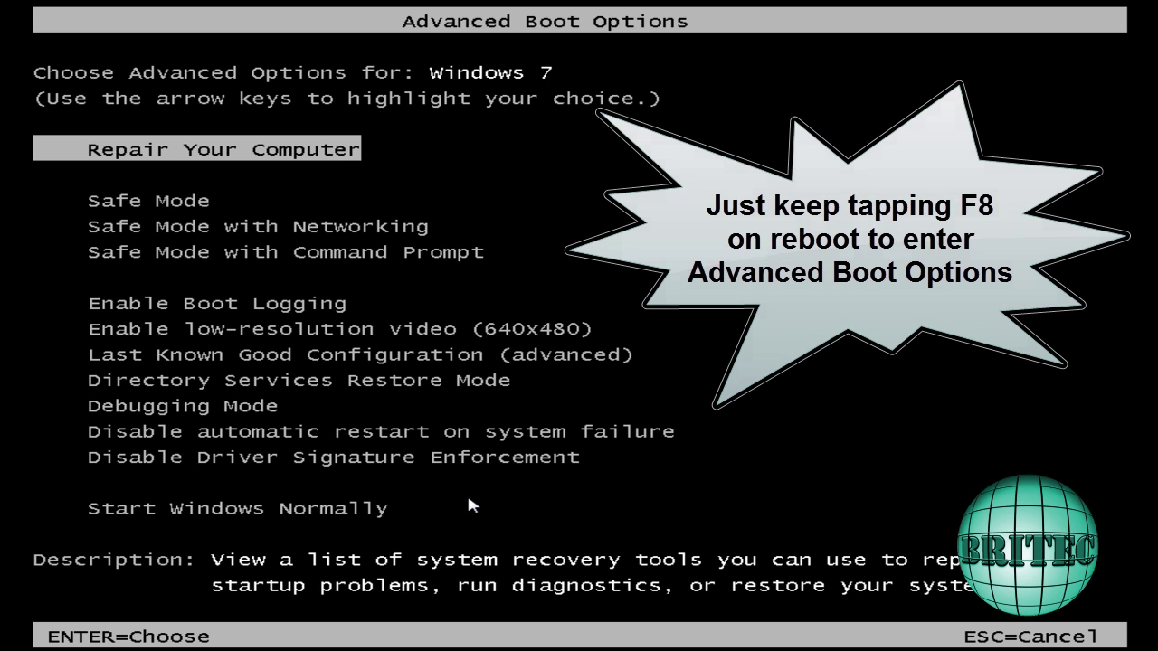
{"action": "key", "text": "Down"}
{"action": "key", "text": "Down"}
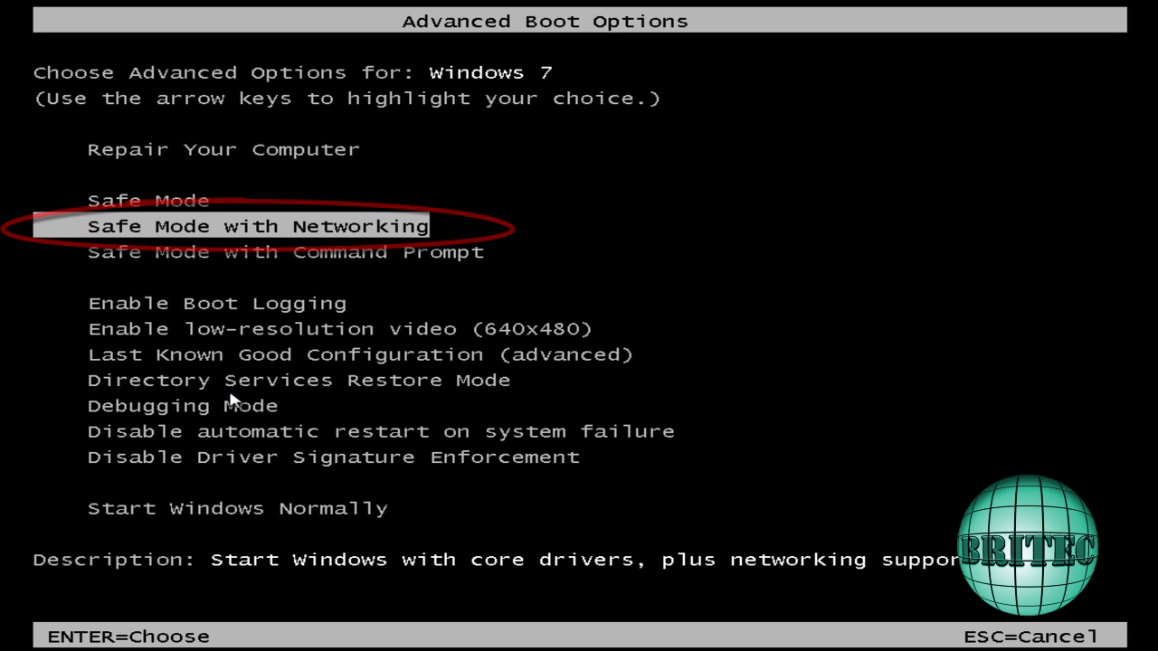
{"action": "key", "text": "Return"}
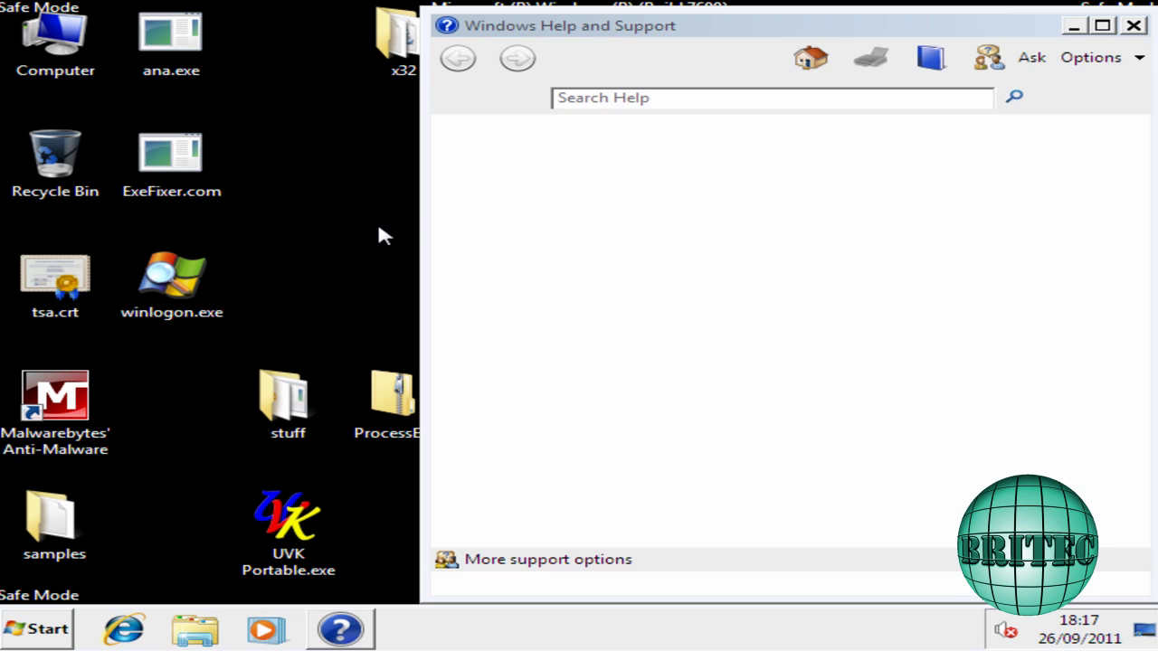
Close Windows Help and Support and delete tsa.crt from the desktop.
{"action": "left_click", "coordinate": [1130, 27]}
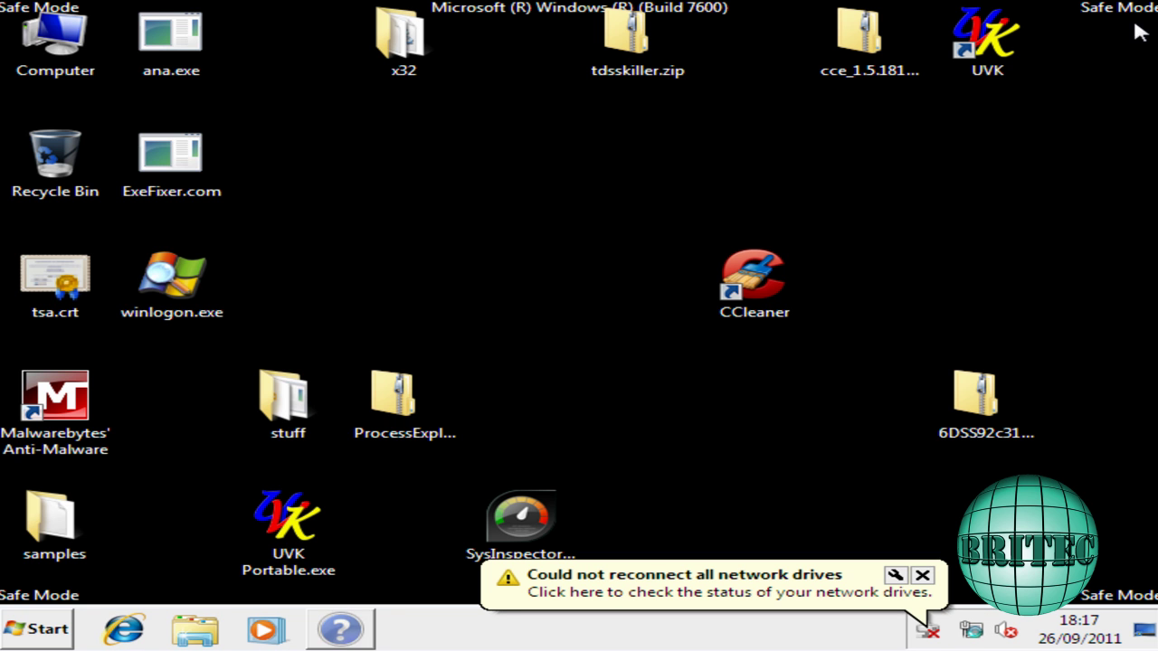
{"action": "left_click", "coordinate": [52, 286]}
{"action": "right_click", "coordinate": [52, 288]}
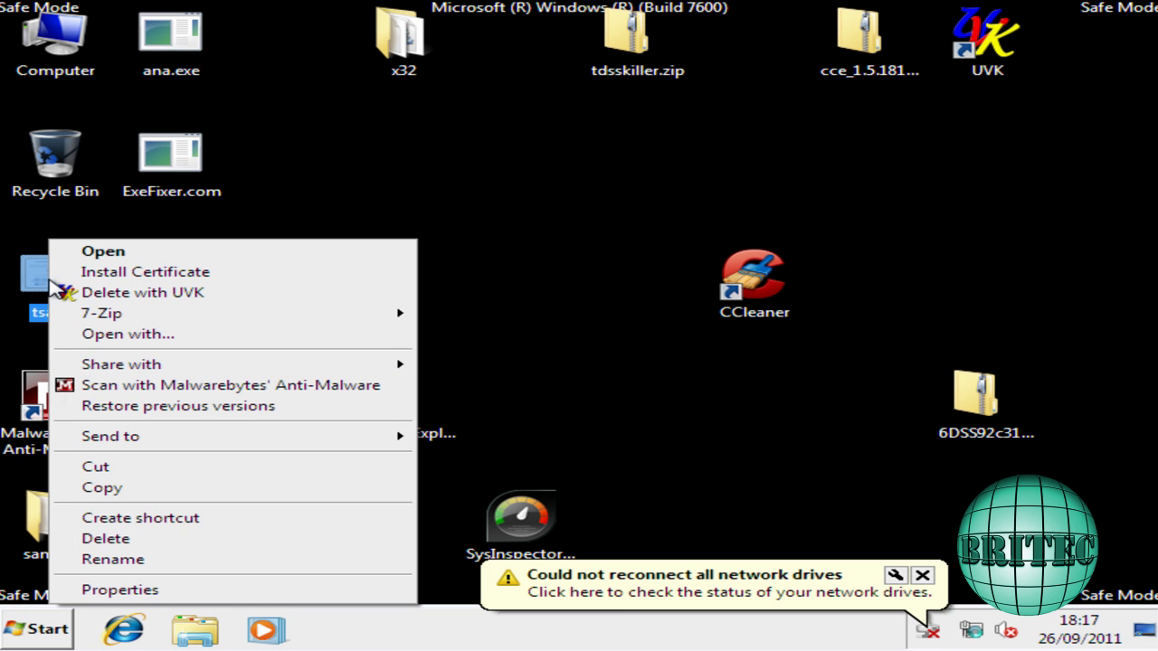
{"action": "left_click", "coordinate": [117, 540]}
{"action": "left_click", "coordinate": [740, 404]}
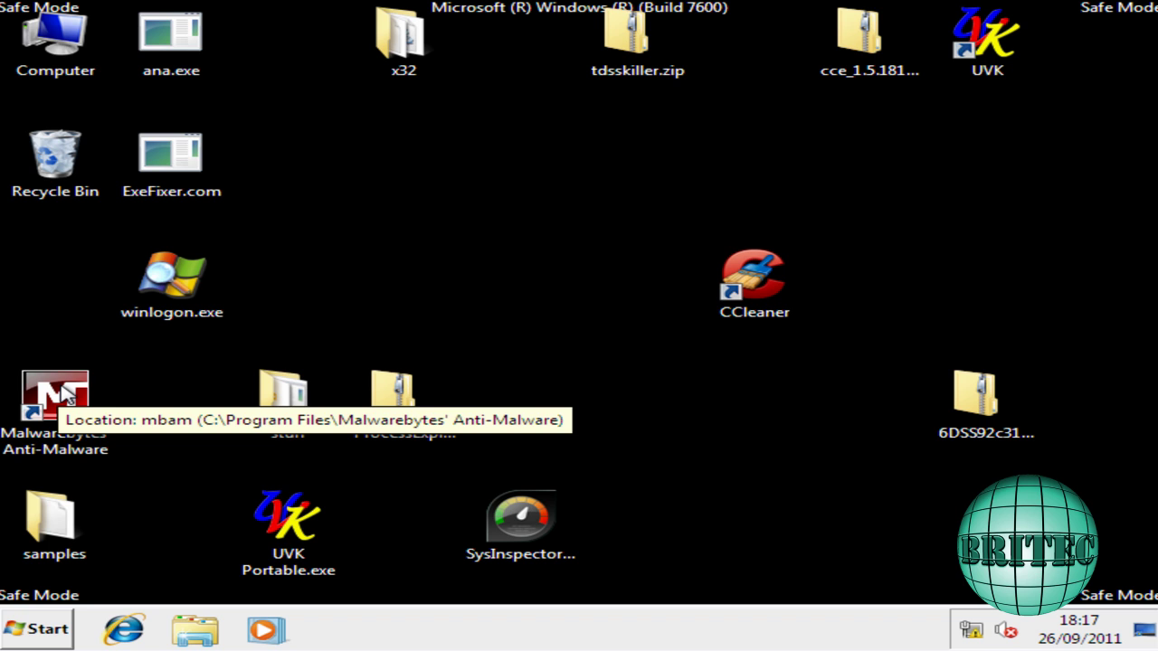
Open Malwarebytes' Anti-Malware and update its malware database.
{"action": "left_click", "coordinate": [67, 395]}
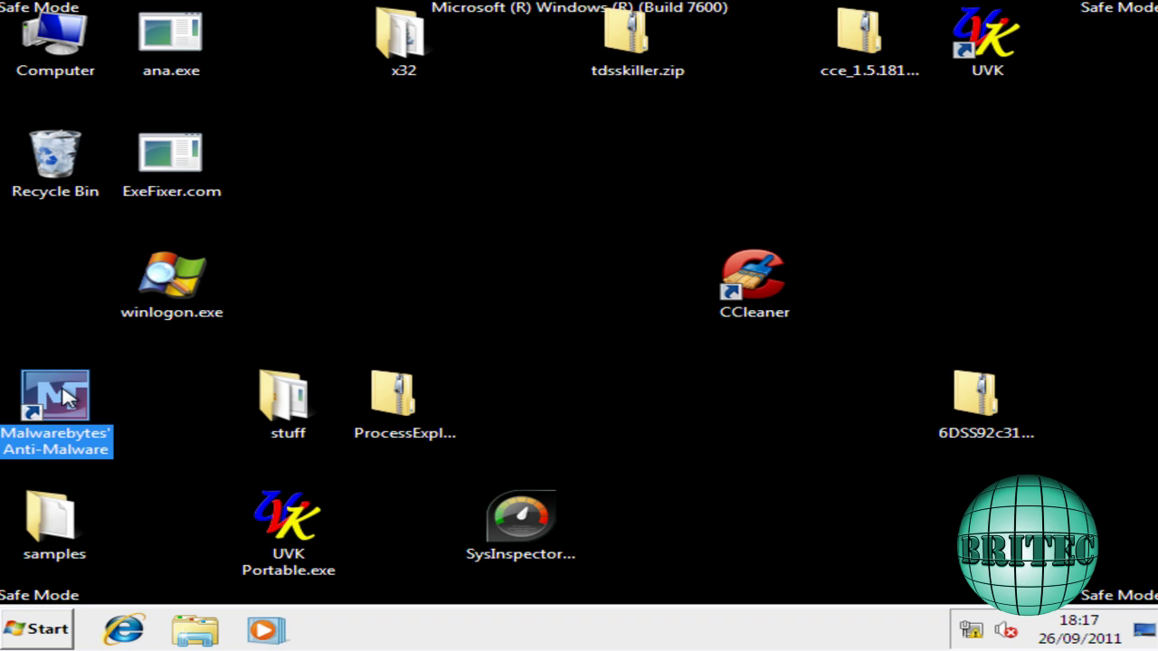
{"action": "left_click", "coordinate": [507, 333]}
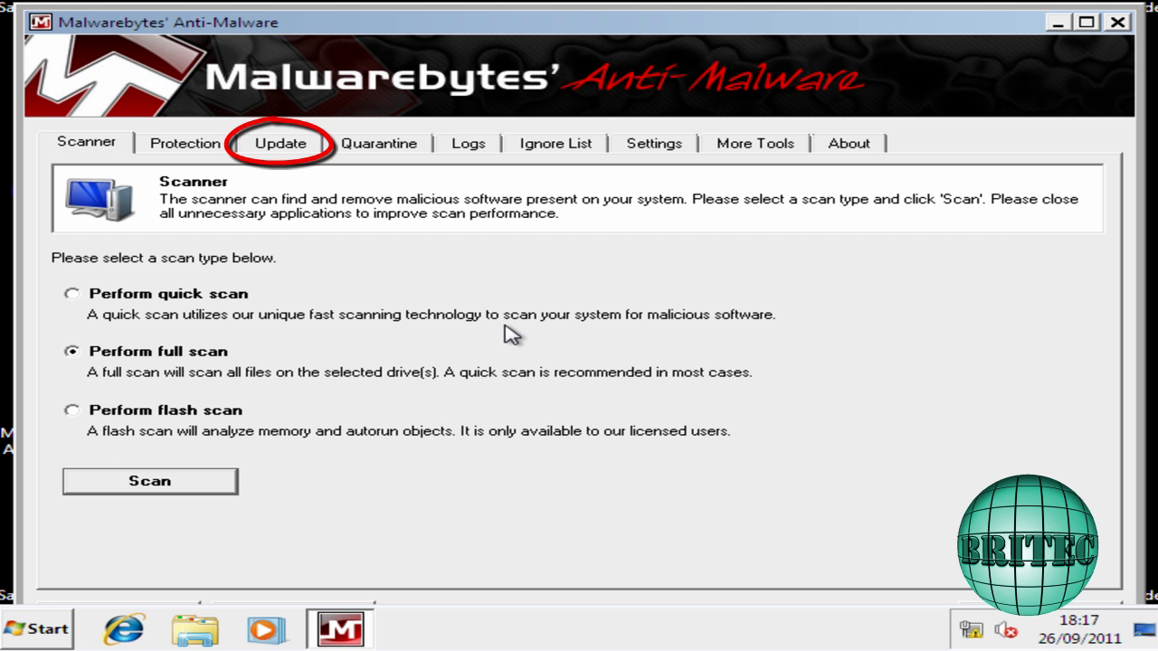
{"action": "left_click", "coordinate": [275, 146]}
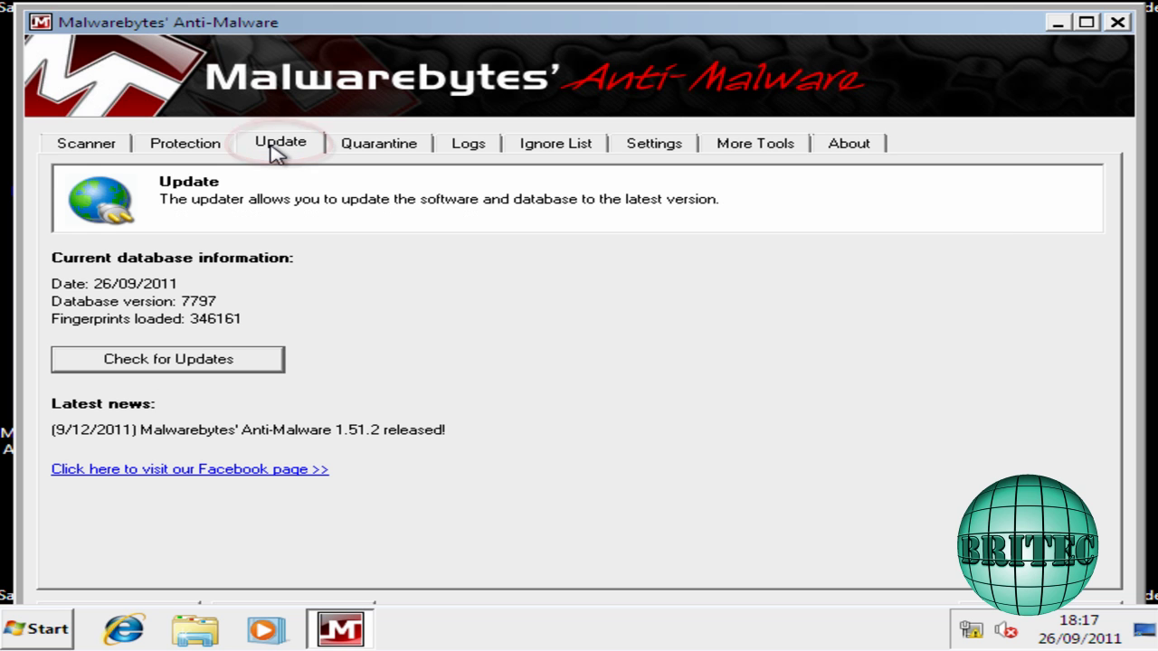
{"action": "left_click", "coordinate": [185, 363]}
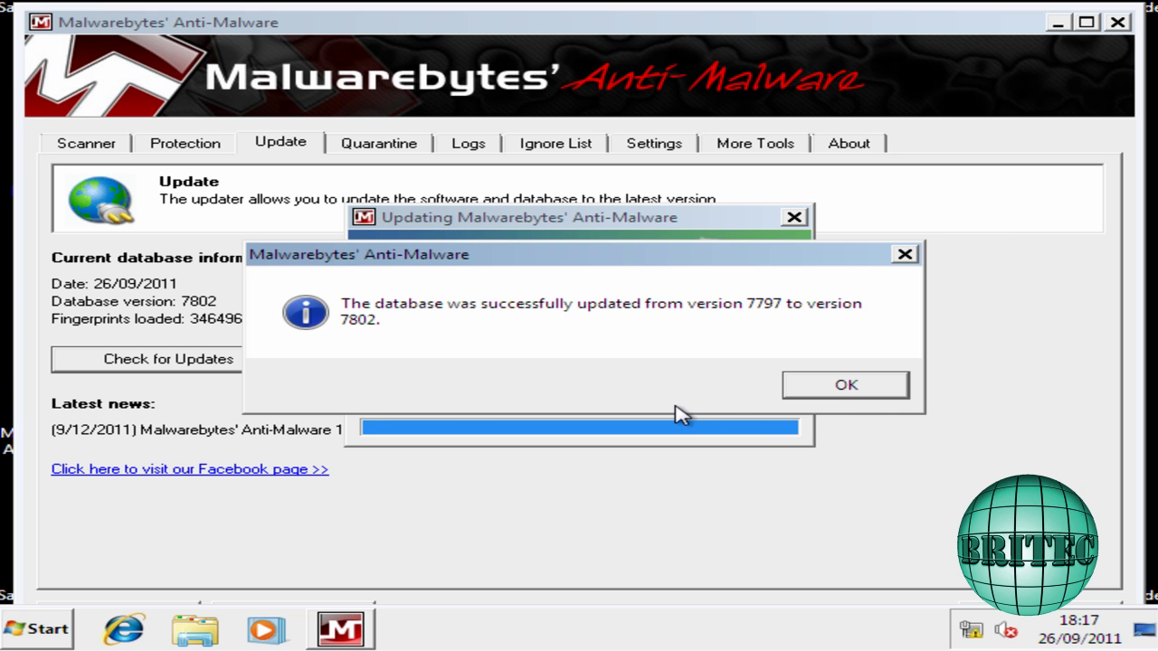
{"action": "left_click", "coordinate": [840, 395]}
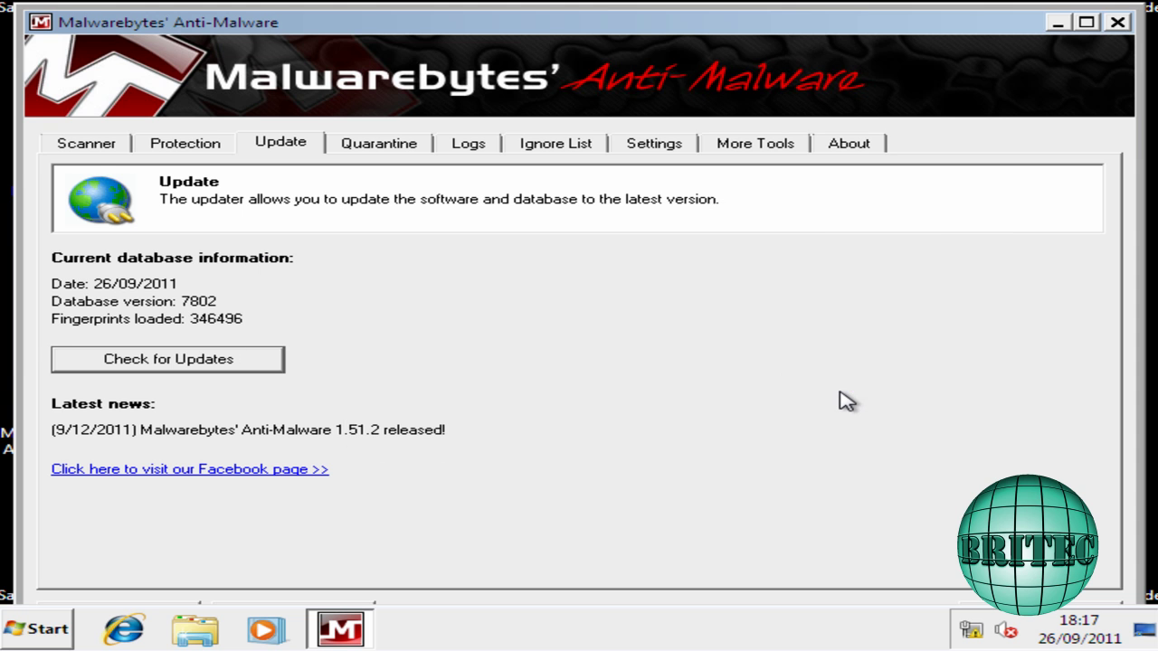
Run a full Malwarebytes scan of drive C: and display the infected objects found.
{"action": "left_click", "coordinate": [90, 145]}
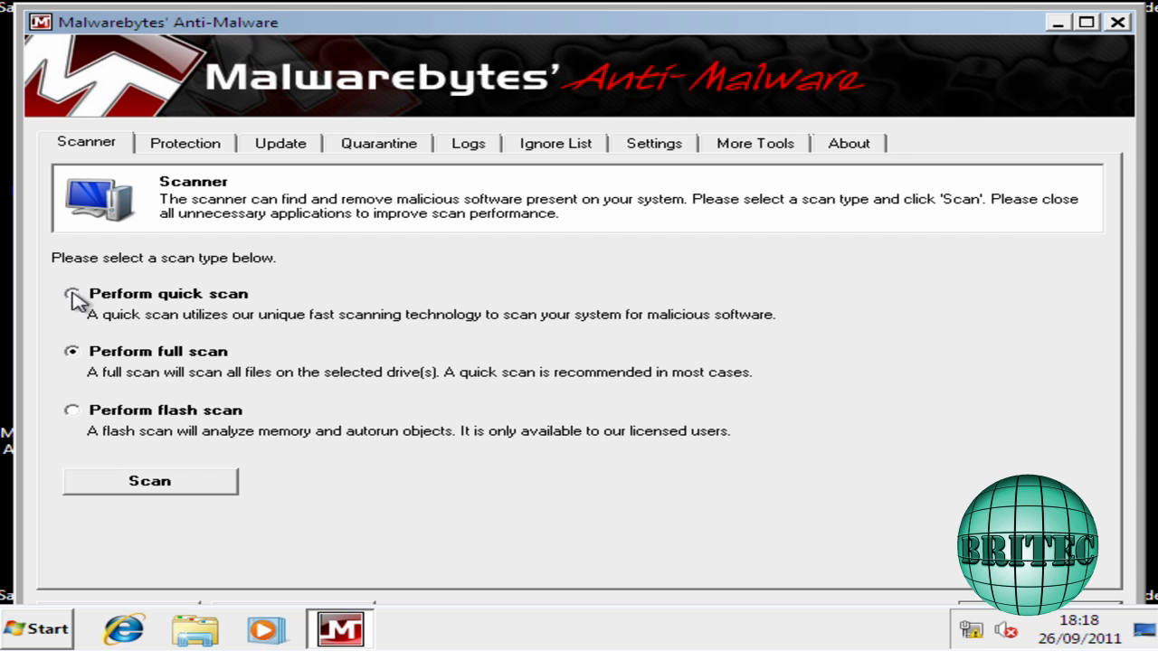
{"action": "left_click", "coordinate": [107, 486]}
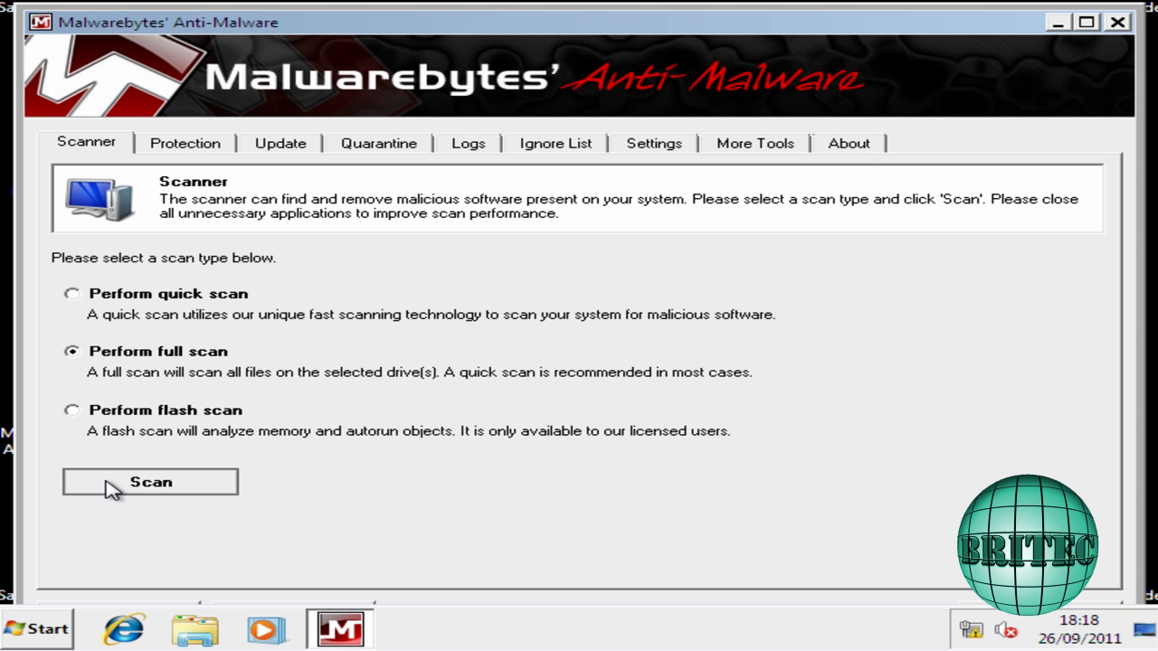
{"action": "left_click", "coordinate": [759, 475]}
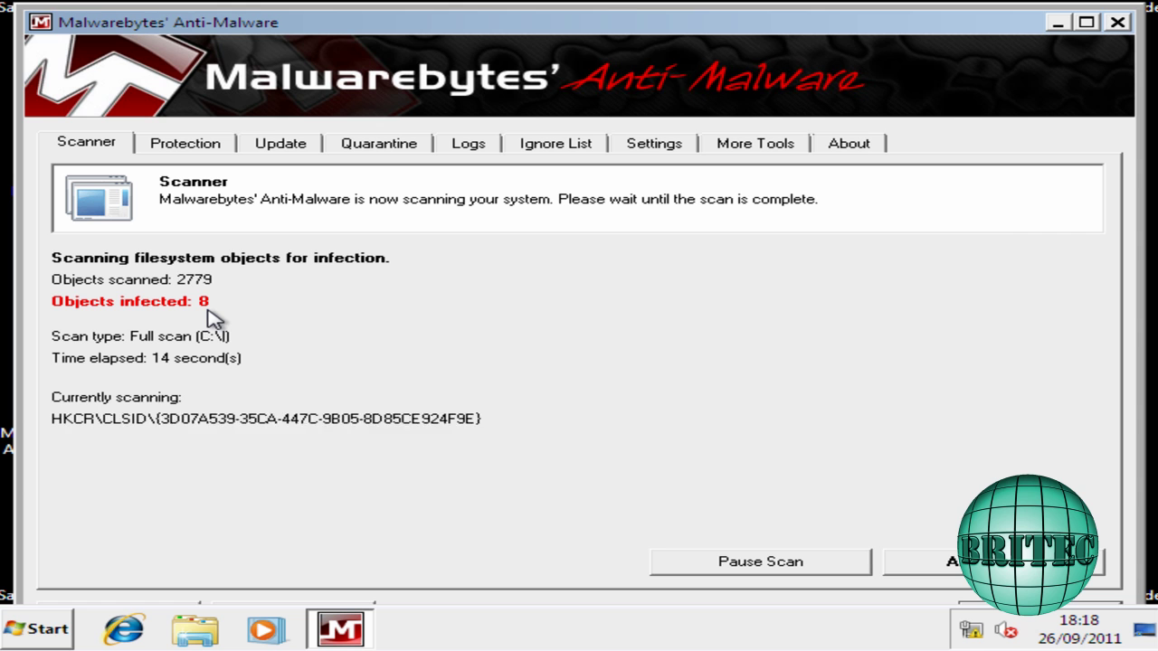
{"action": "mouse_move", "coordinate": [328, 645]}
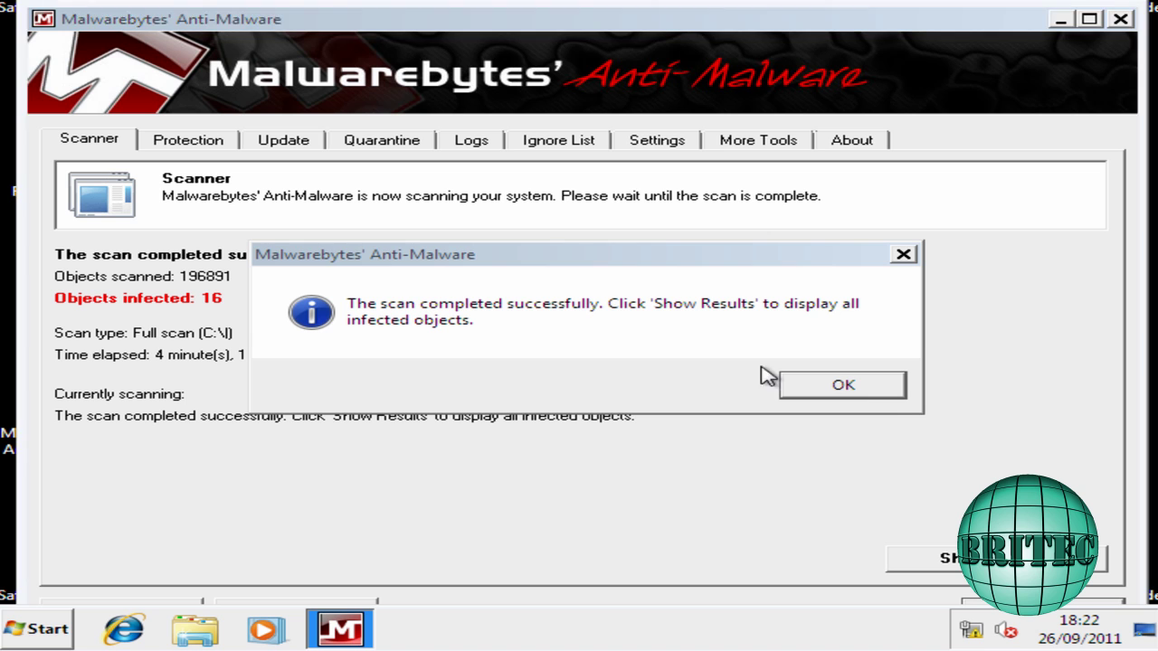
{"action": "left_click", "coordinate": [842, 386]}
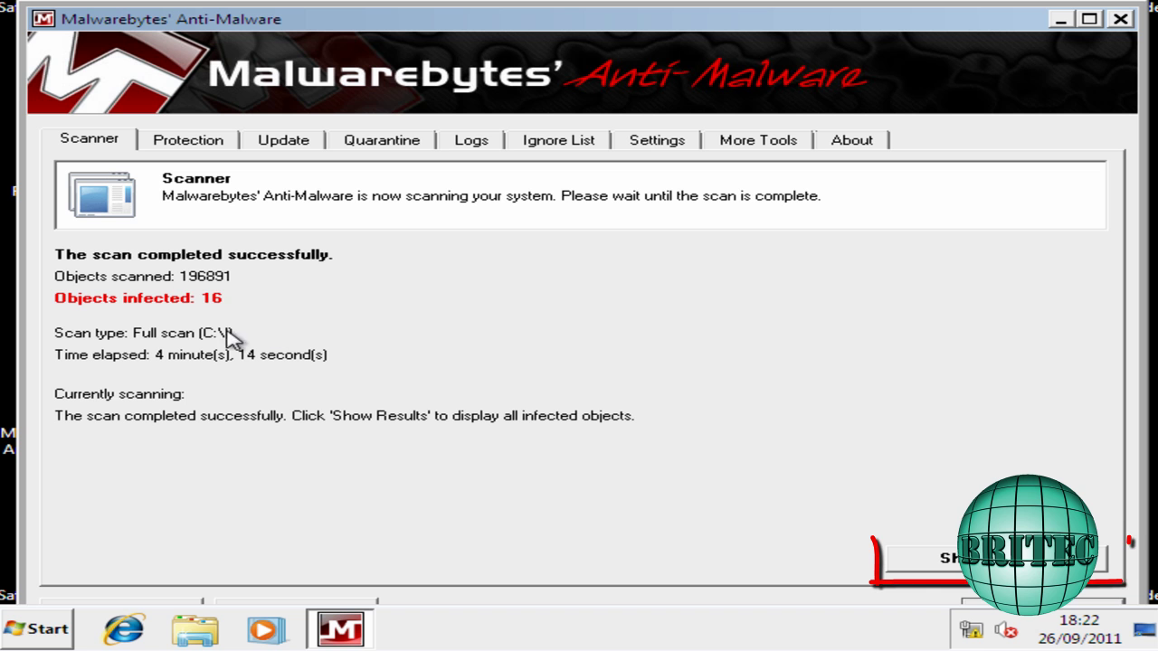
{"action": "left_click", "coordinate": [913, 558]}
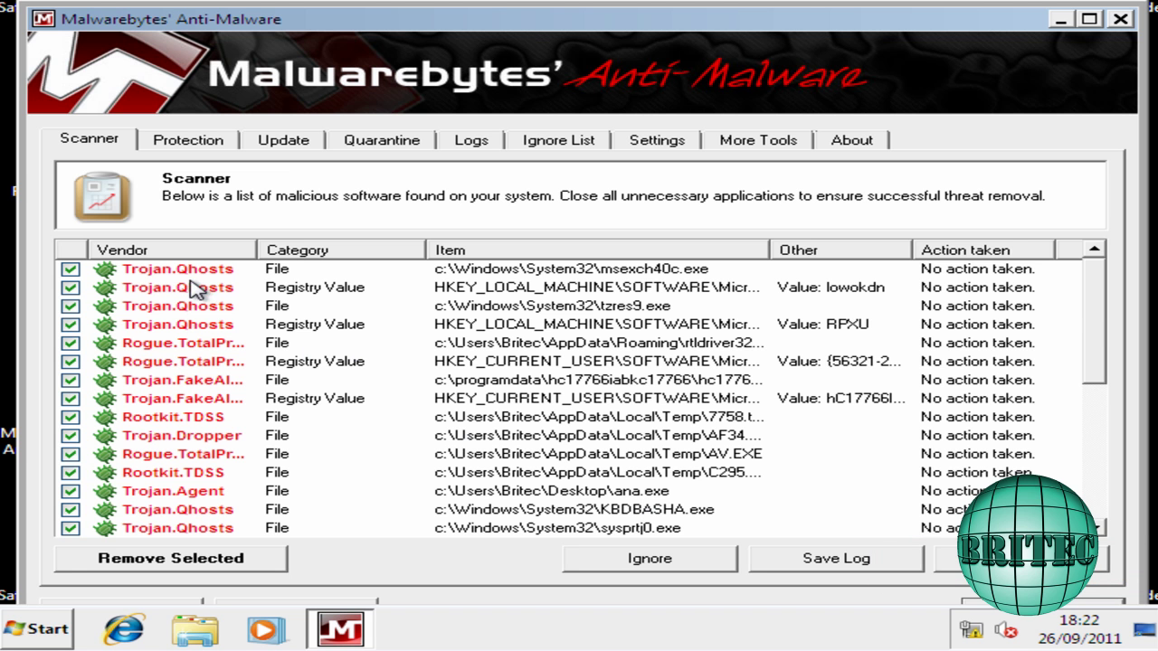
Widen the Vendor column and examine the detected items, including the msexch40c.exe, Rogue.TotalProtect and Rootkit.TDSS file entries.
{"action": "left_click_drag", "start_coordinate": [258, 249], "coordinate": [317, 251]}
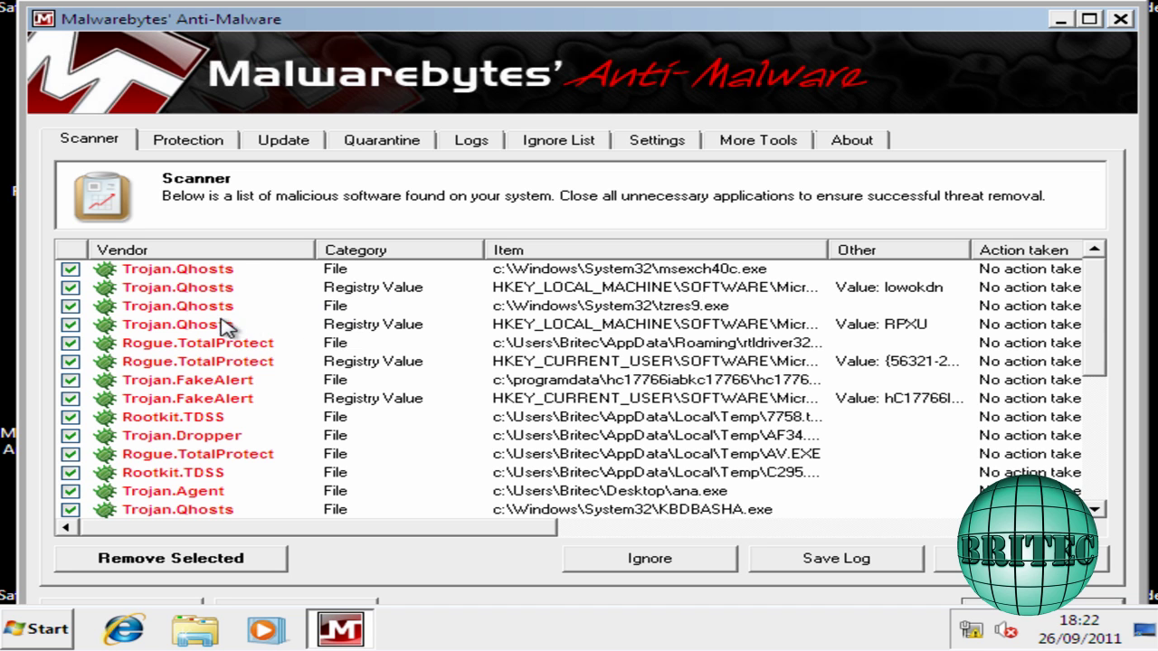
{"action": "left_click", "coordinate": [694, 312]}
{"action": "left_click", "coordinate": [672, 270]}
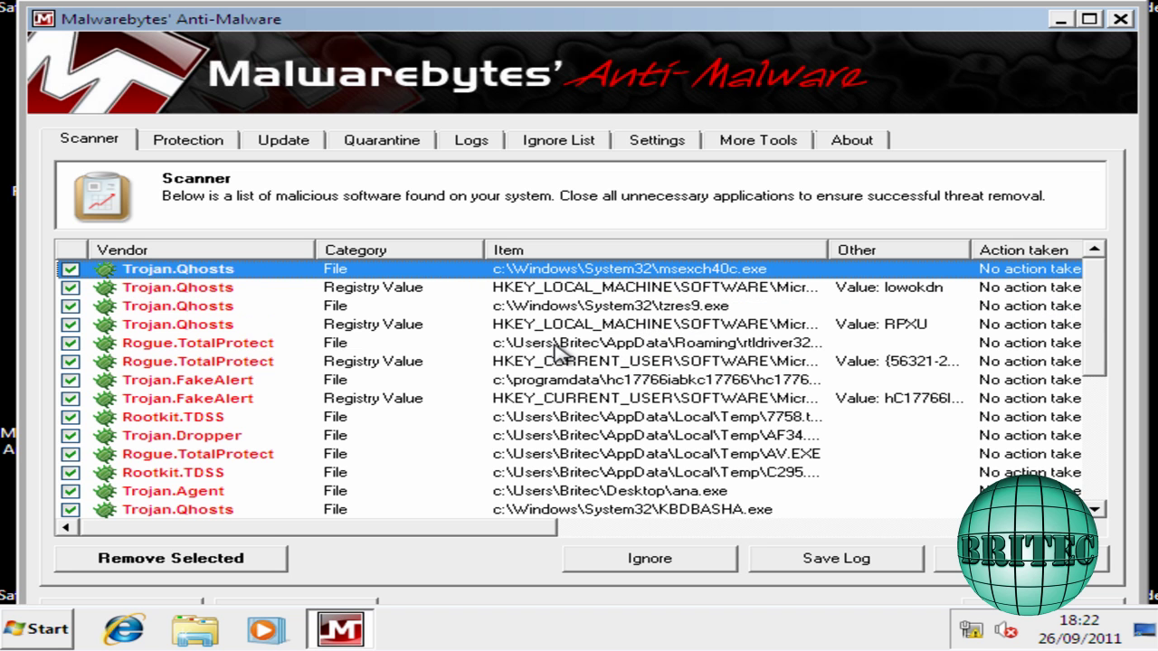
{"action": "left_click", "coordinate": [764, 345]}
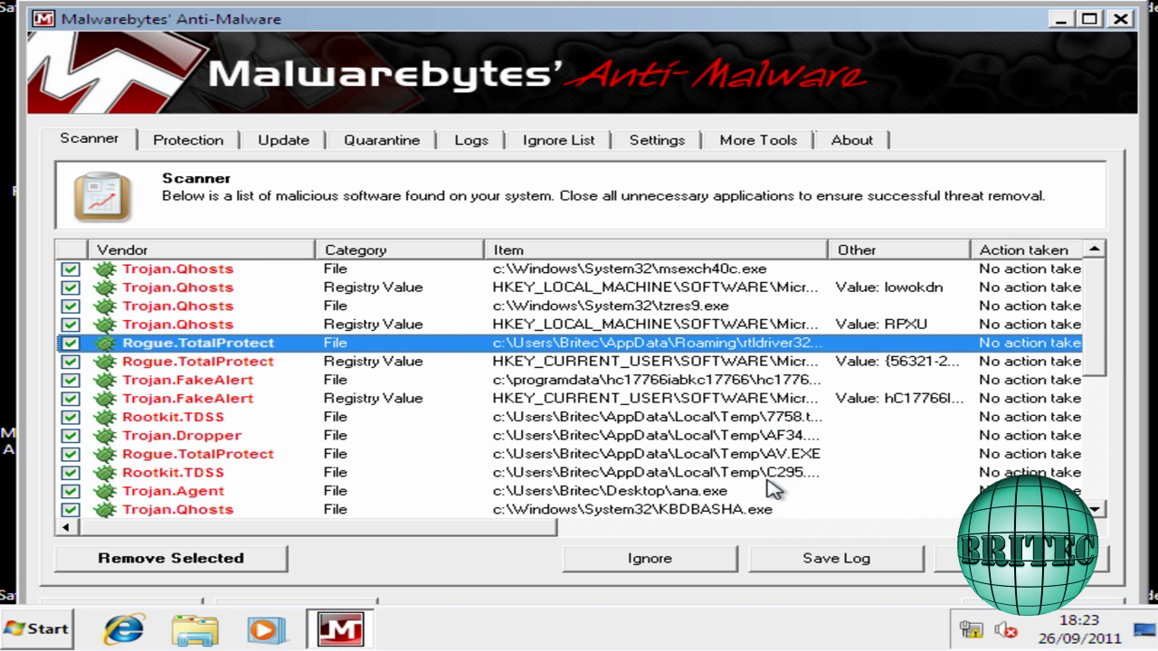
{"action": "scroll", "coordinate": [1101, 329], "scroll_direction": "down", "scroll_amount": 2}
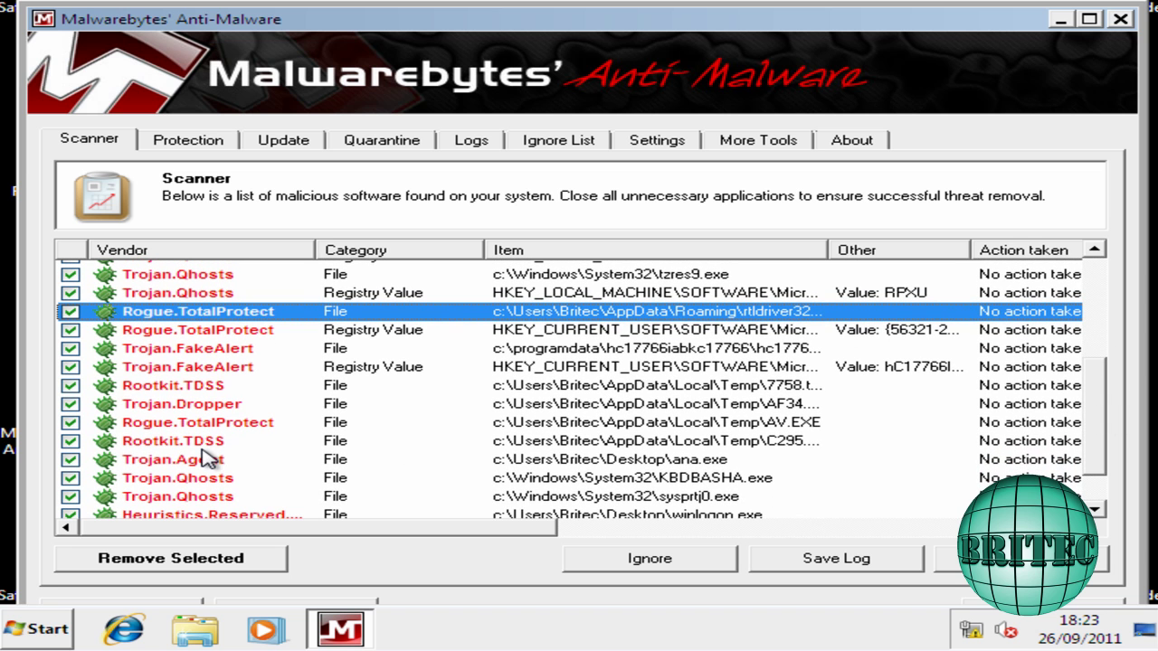
{"action": "left_click", "coordinate": [205, 447]}
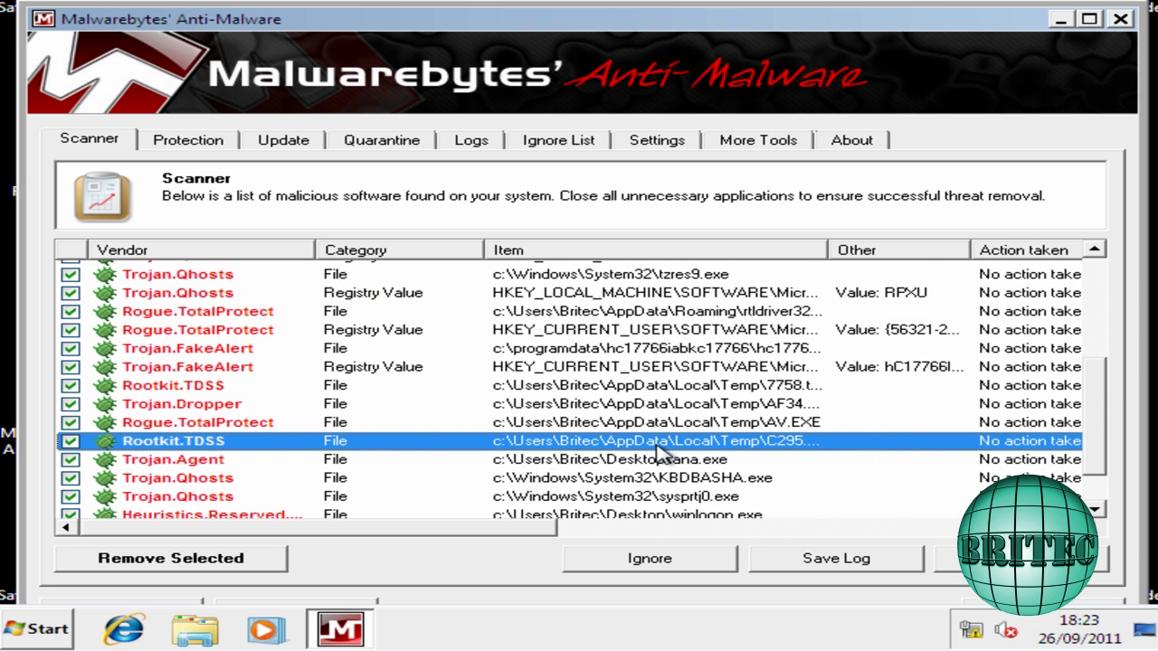
{"action": "scroll", "coordinate": [1097, 412], "scroll_direction": "down", "scroll_amount": 1}
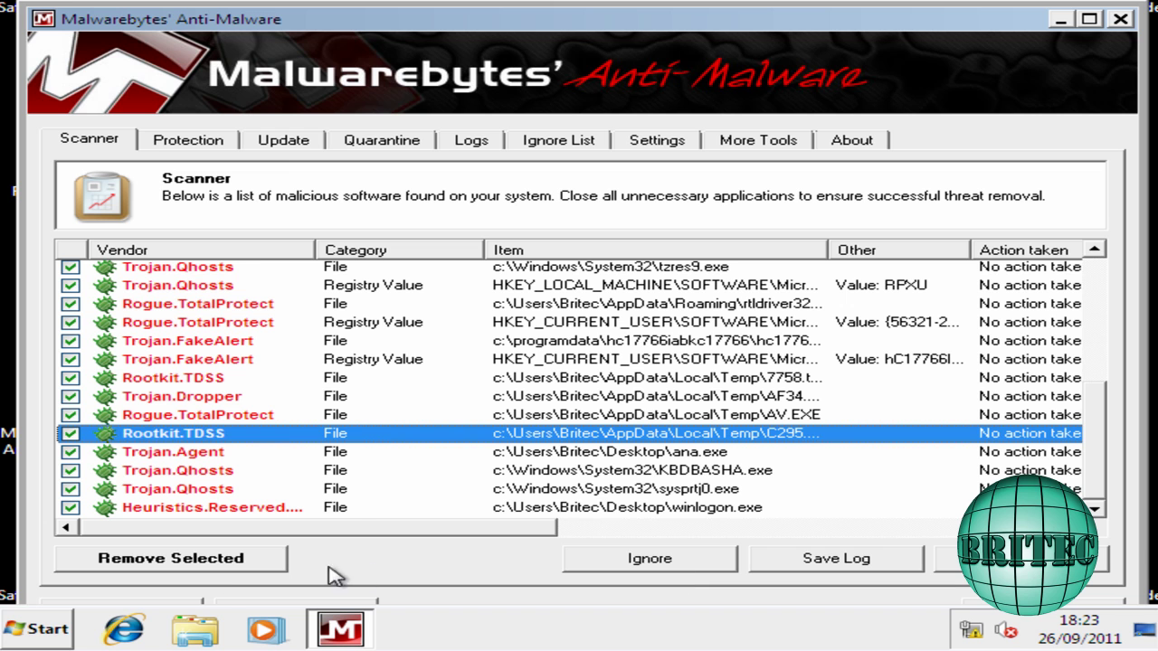
{"action": "left_click", "coordinate": [208, 572]}
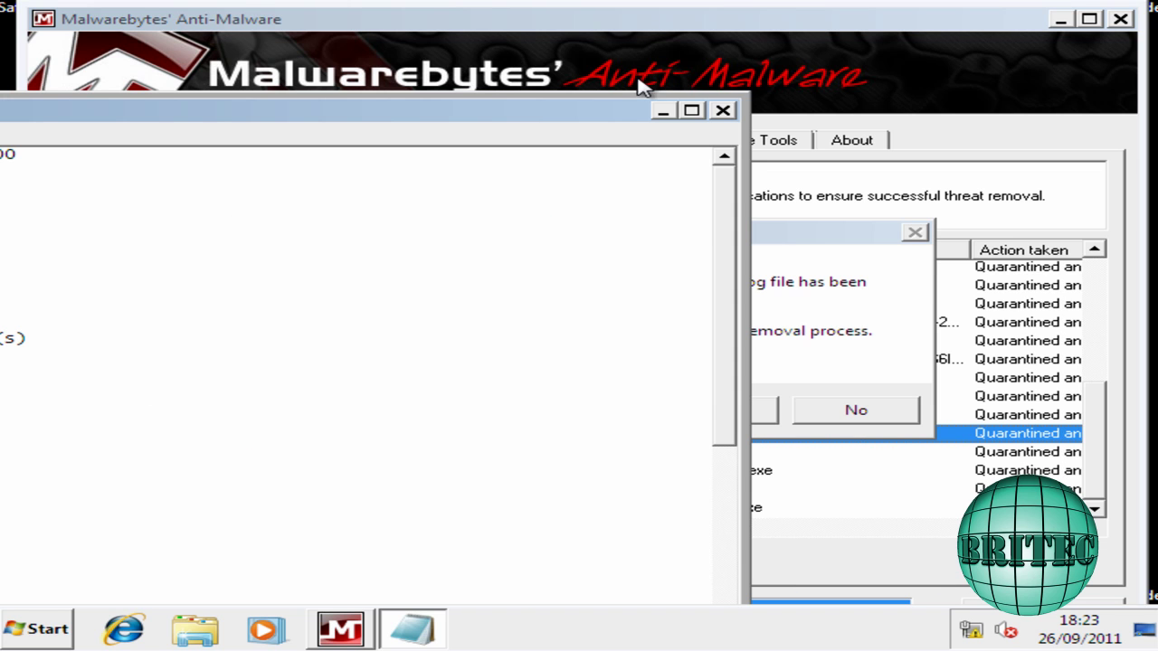
{"action": "left_click_drag", "start_coordinate": [514, 113], "coordinate": [912, 59]}
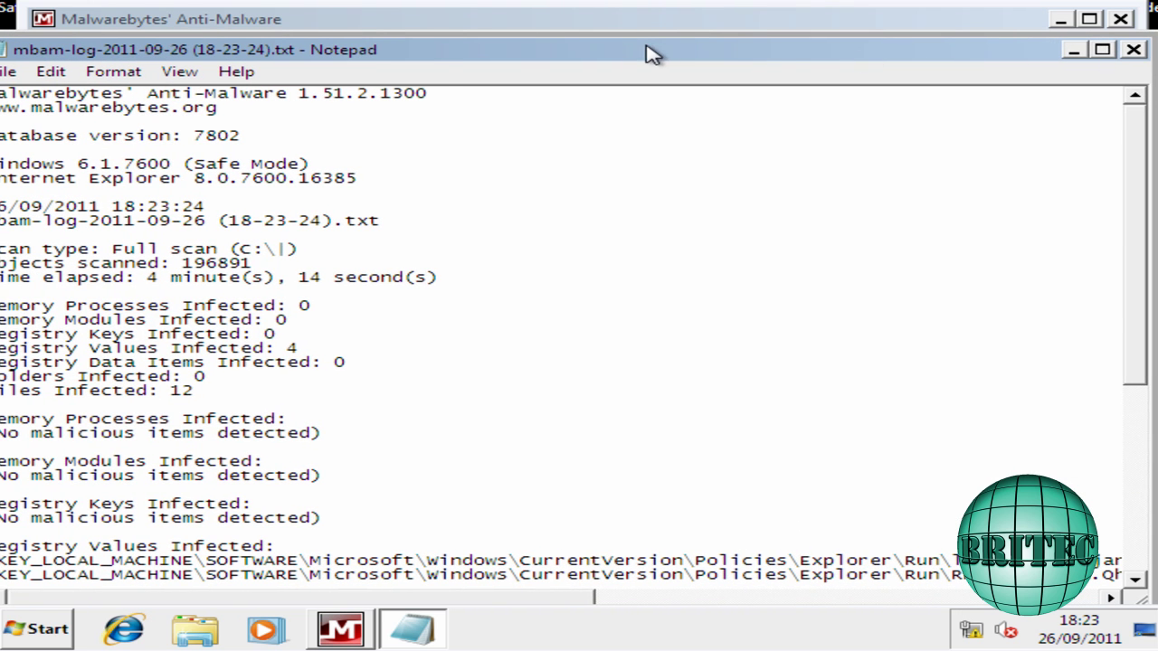
{"action": "left_click_drag", "start_coordinate": [652, 51], "coordinate": [775, 55]}
{"action": "left_click", "coordinate": [128, 75]}
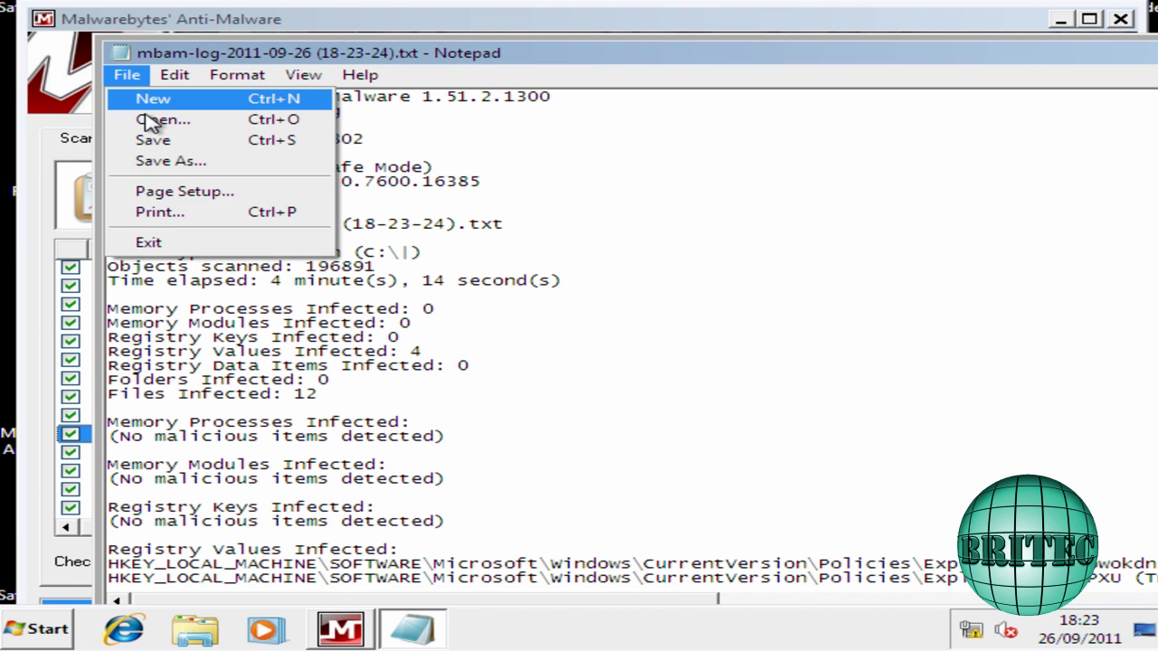
{"action": "left_click", "coordinate": [169, 158]}
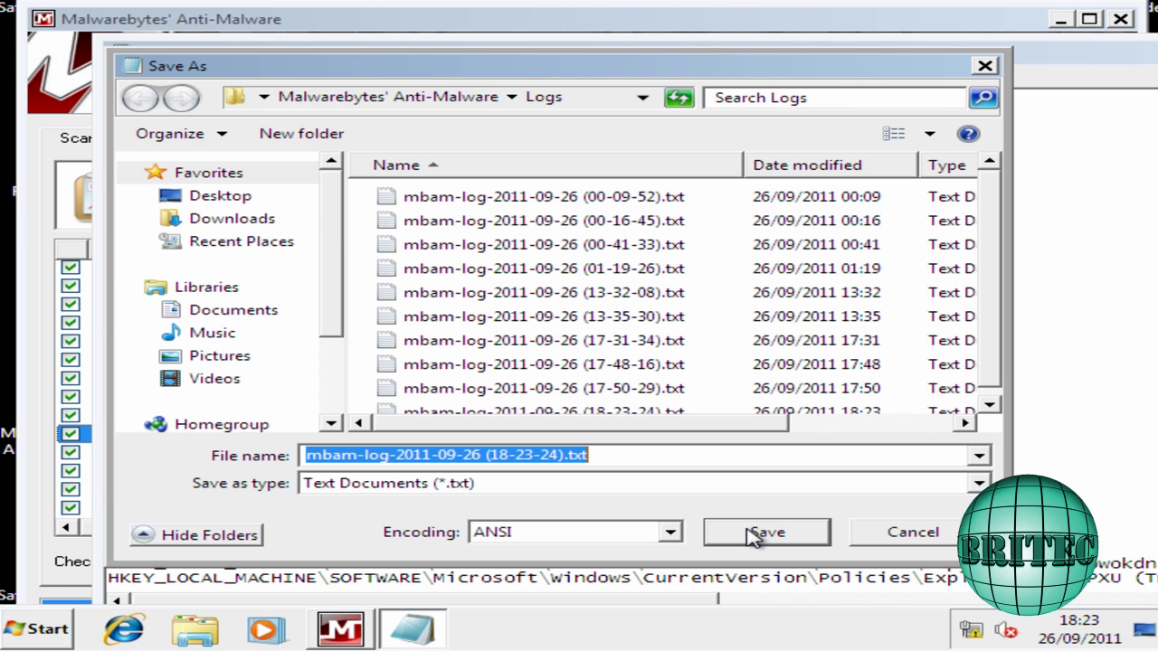
{"action": "left_click", "coordinate": [177, 198]}
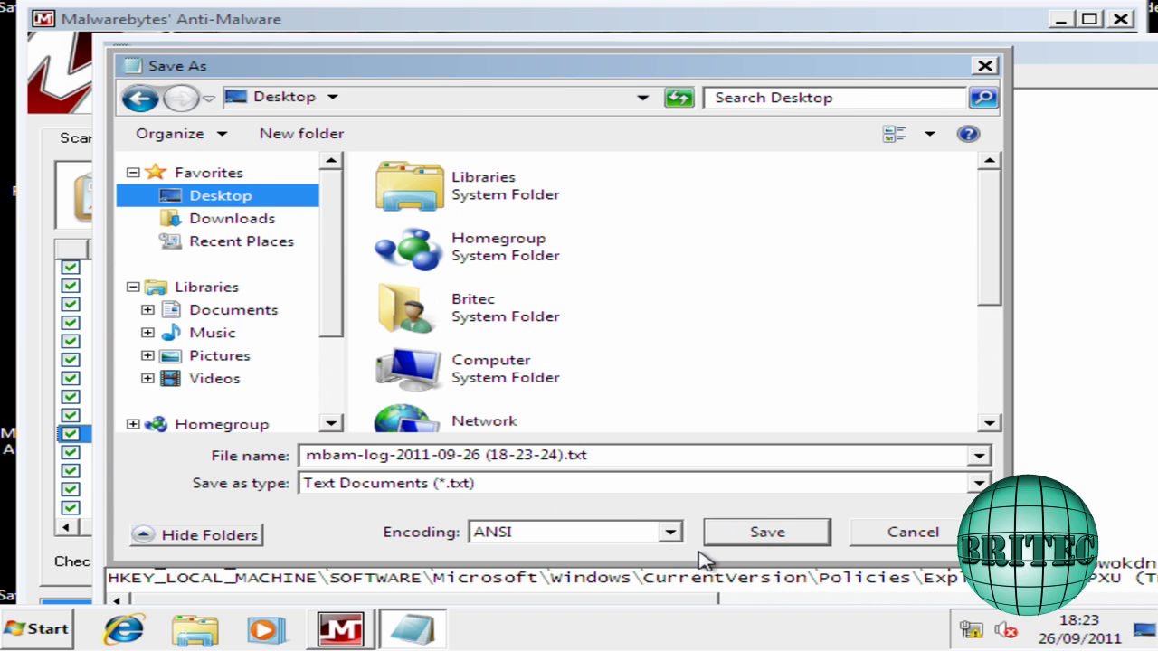
{"action": "left_click", "coordinate": [767, 533]}
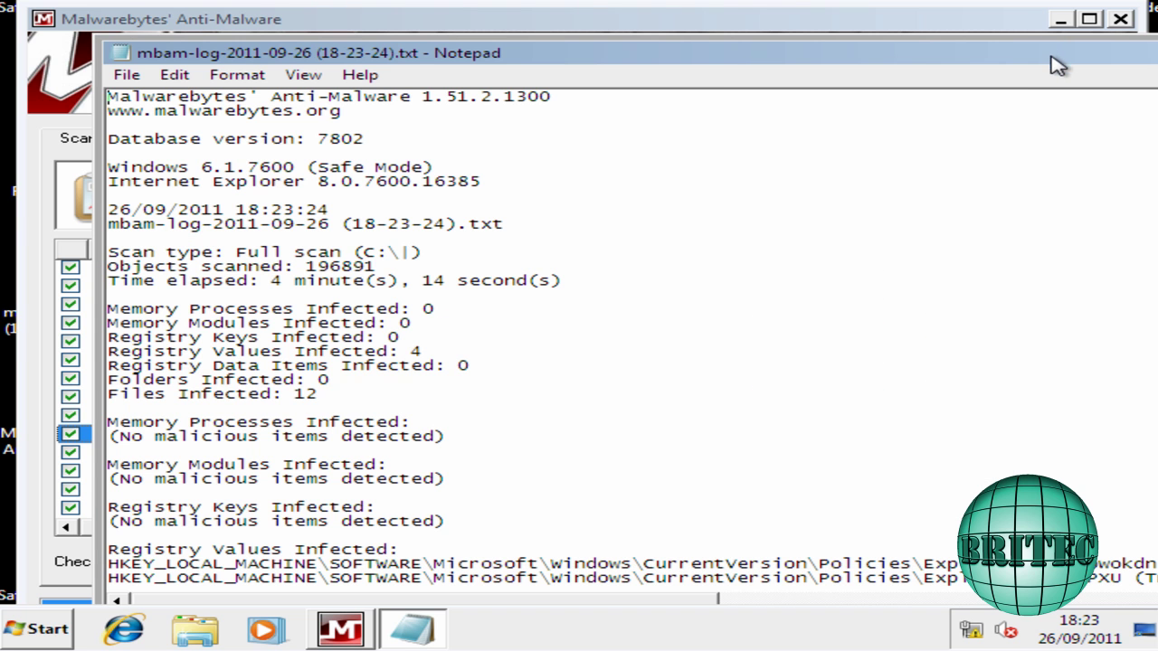
{"action": "left_click_drag", "start_coordinate": [1059, 56], "coordinate": [688, 61]}
{"action": "left_click", "coordinate": [887, 58]}
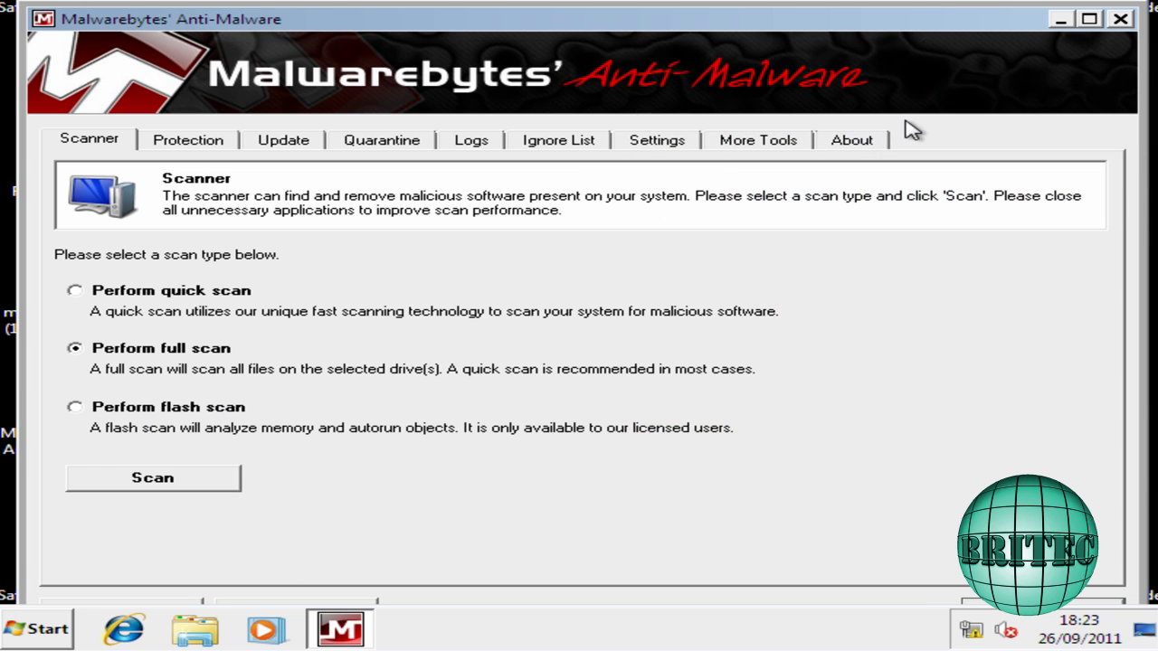
Minimize Malwarebytes, run TDSSKiller.exe from the desktop, and load its update, opening the downloaded tdsskiller.zip.
{"action": "left_click", "coordinate": [1058, 19]}
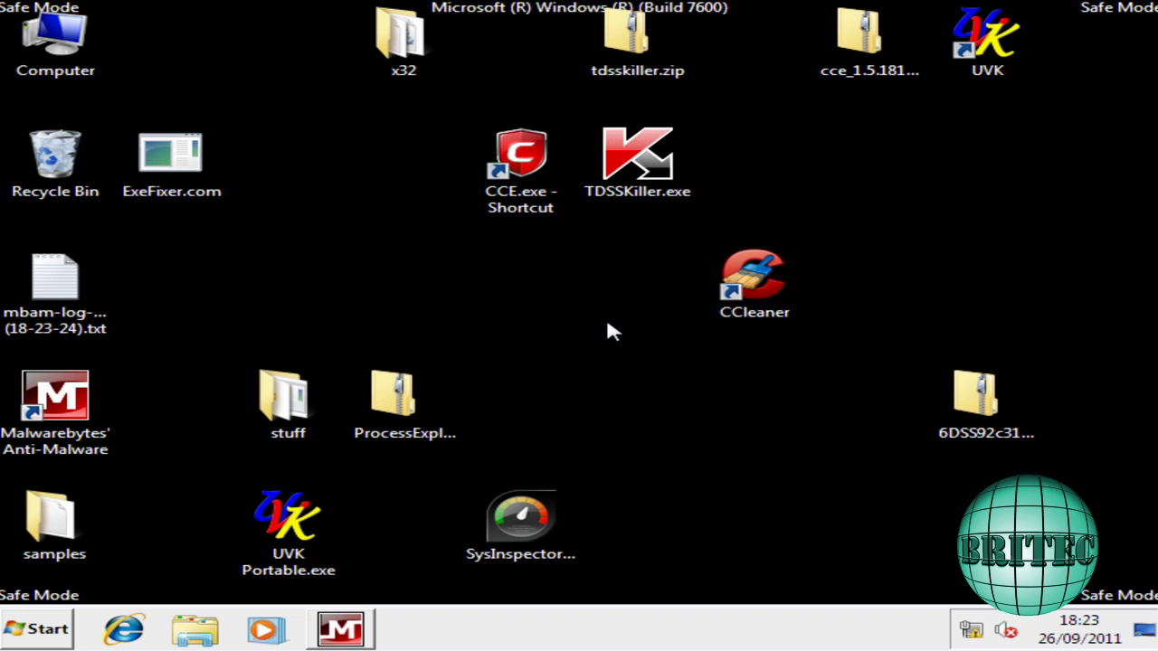
{"action": "double_click", "coordinate": [646, 164]}
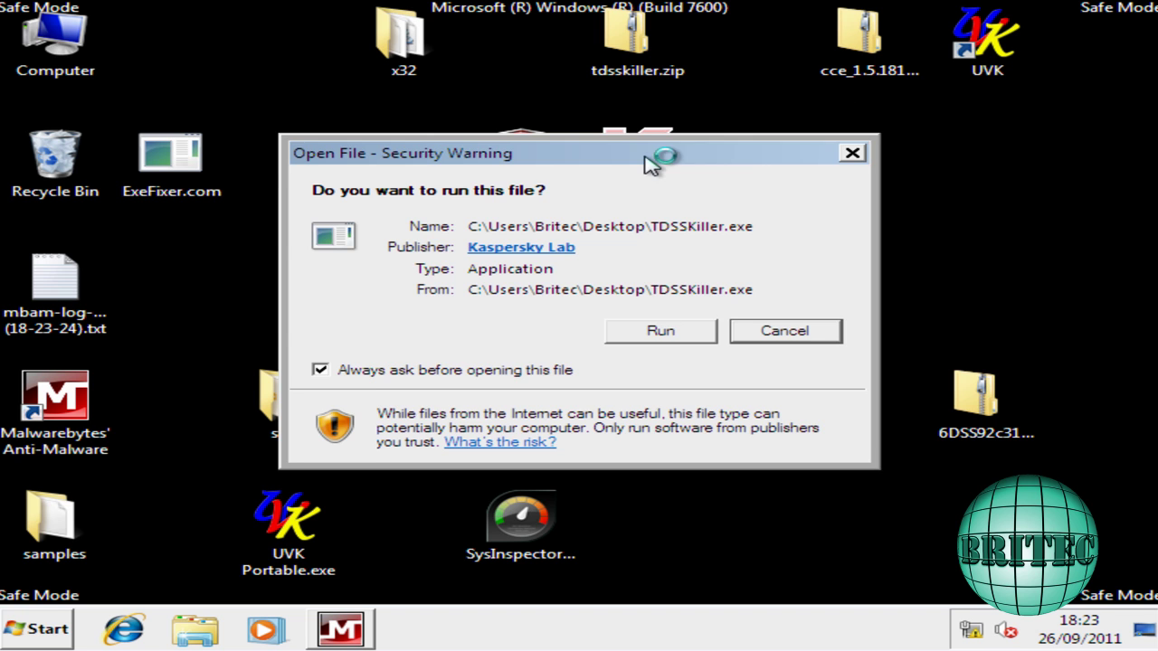
{"action": "left_click", "coordinate": [659, 333]}
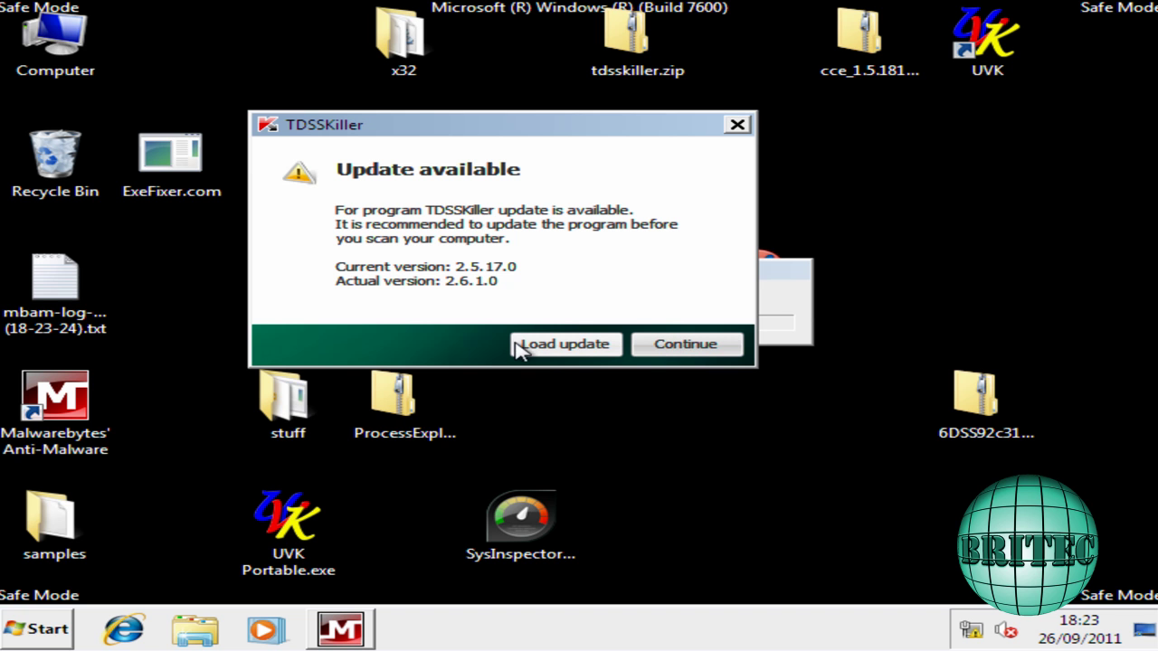
{"action": "left_click", "coordinate": [550, 349]}
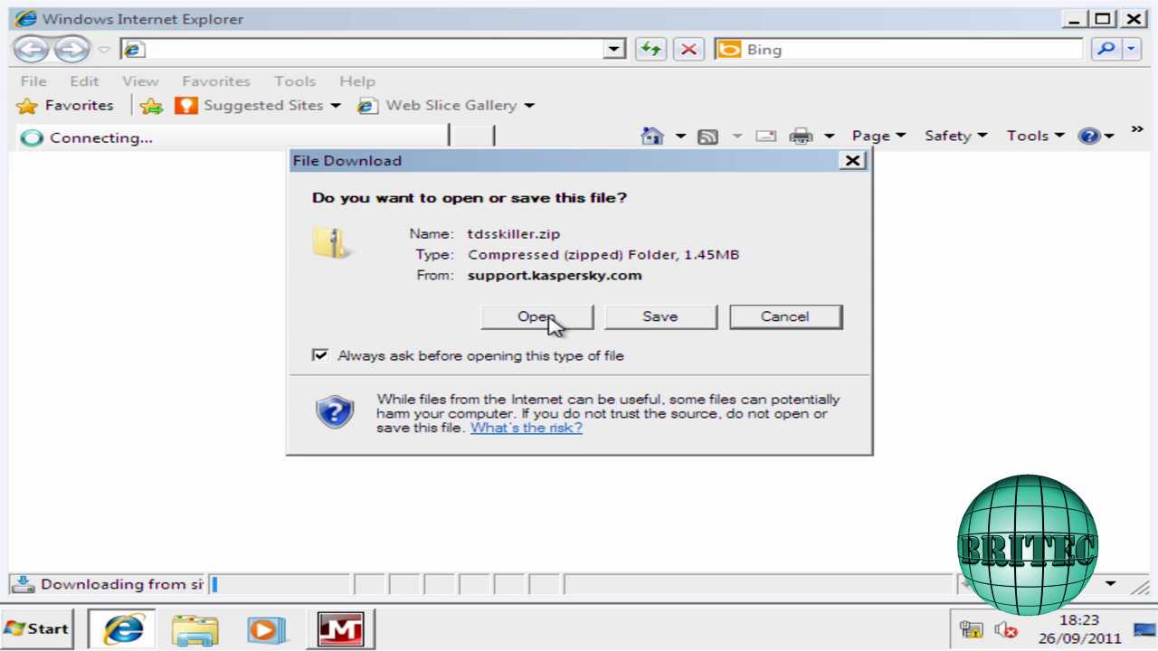
{"action": "left_click", "coordinate": [539, 317]}
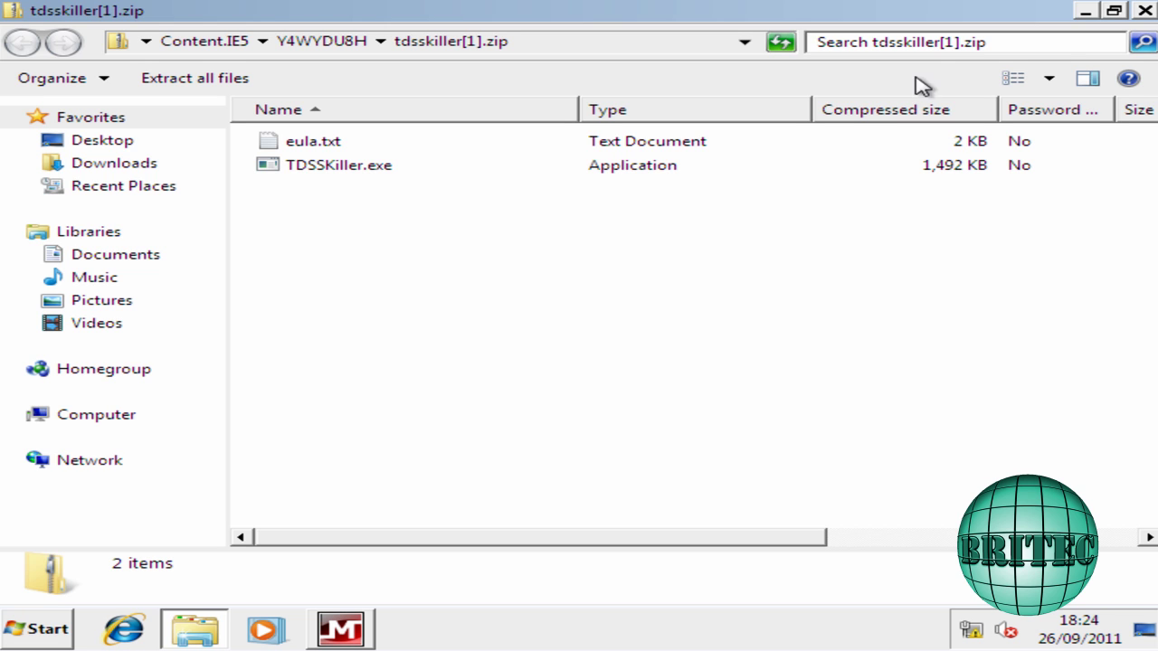
Run the updated TDSSKiller.exe directly from the downloaded archive without extracting it, and close the archive window.
{"action": "double_click", "coordinate": [313, 170]}
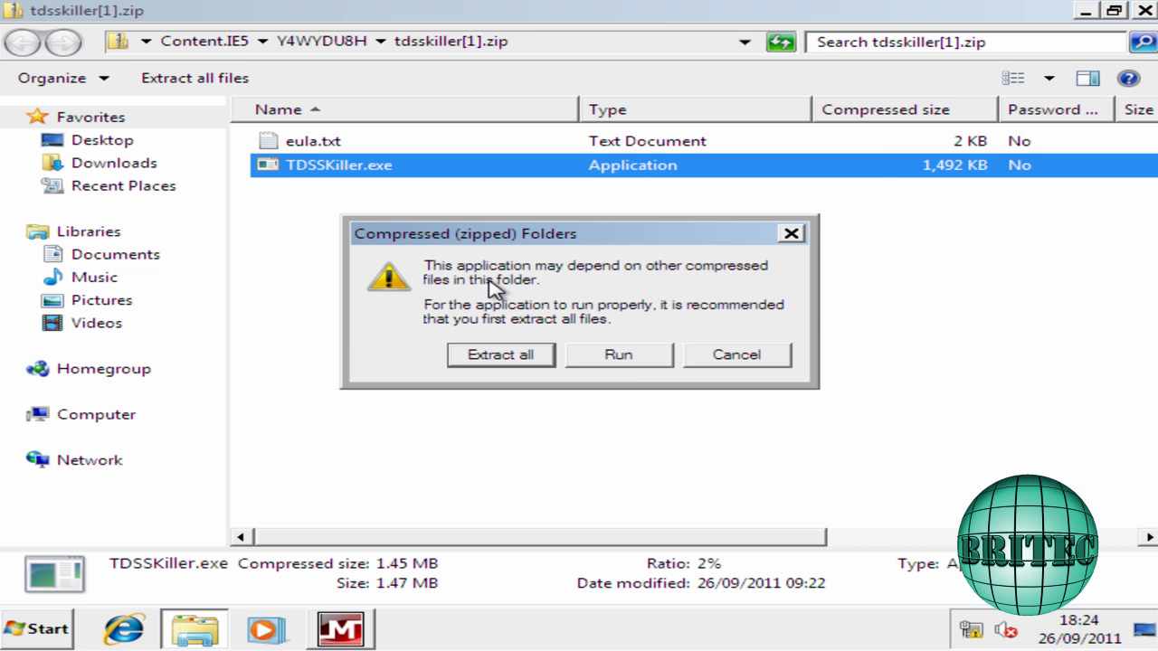
{"action": "left_click", "coordinate": [626, 364]}
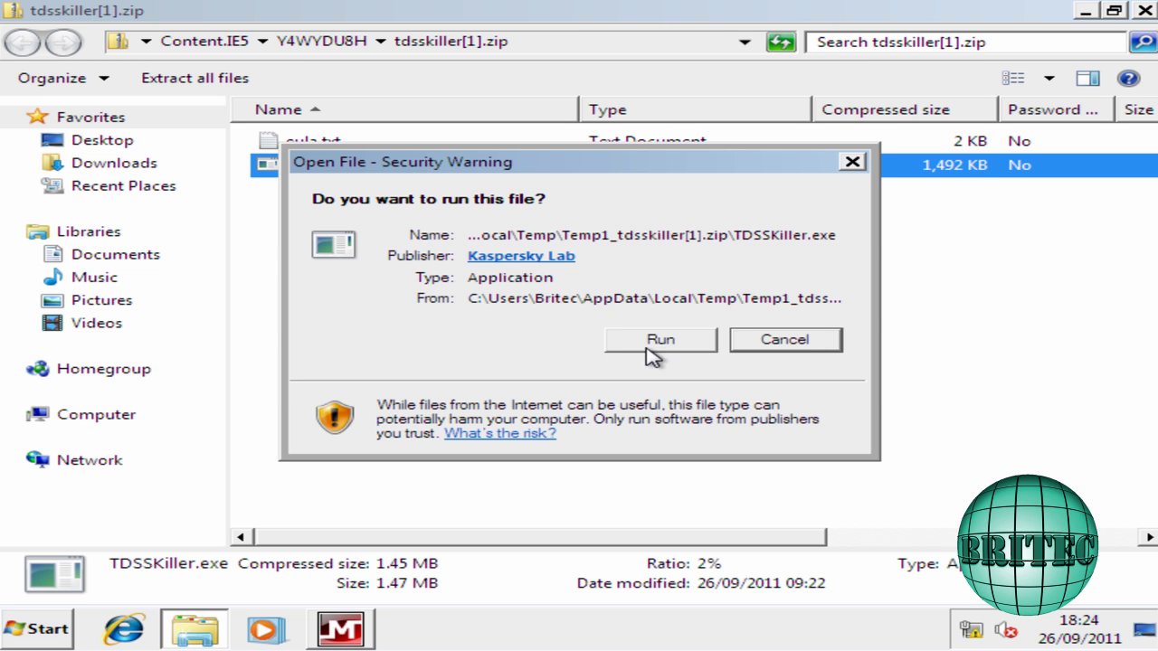
{"action": "left_click", "coordinate": [648, 348]}
{"action": "left_click", "coordinate": [1144, 10]}
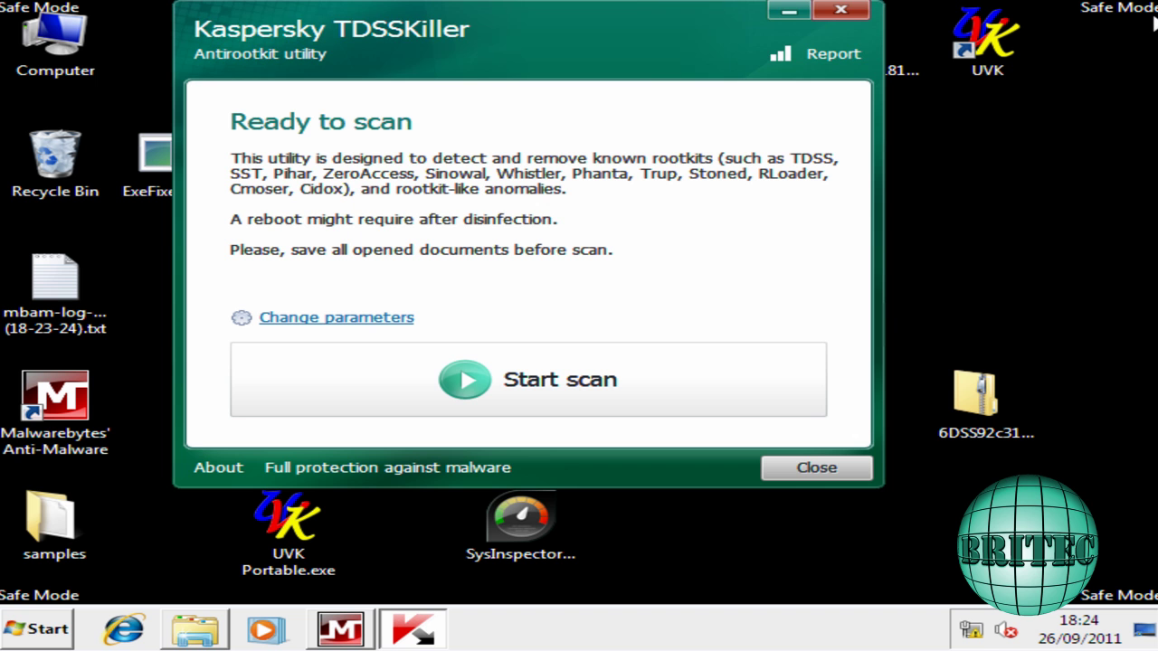
Scan for rootkits with TDSSKiller and apply the Cure action to Rootkit.Win32.TDSS.tdl4 on the physical drive.
{"action": "left_click_drag", "start_coordinate": [502, 35], "coordinate": [547, 70]}
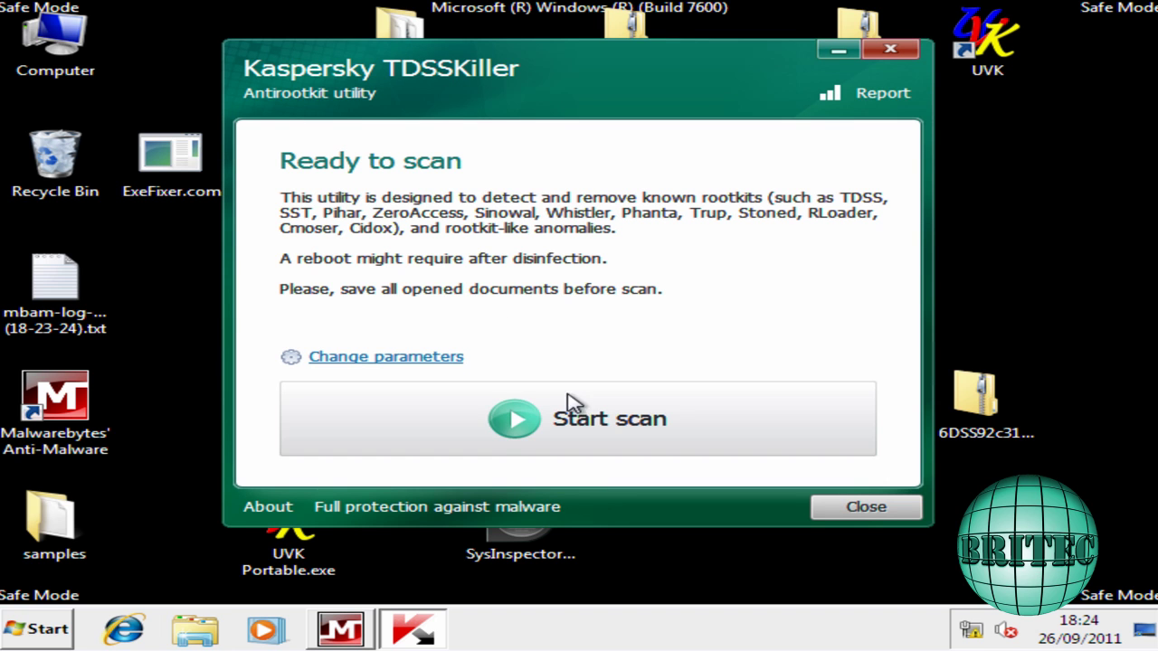
{"action": "left_click", "coordinate": [512, 419]}
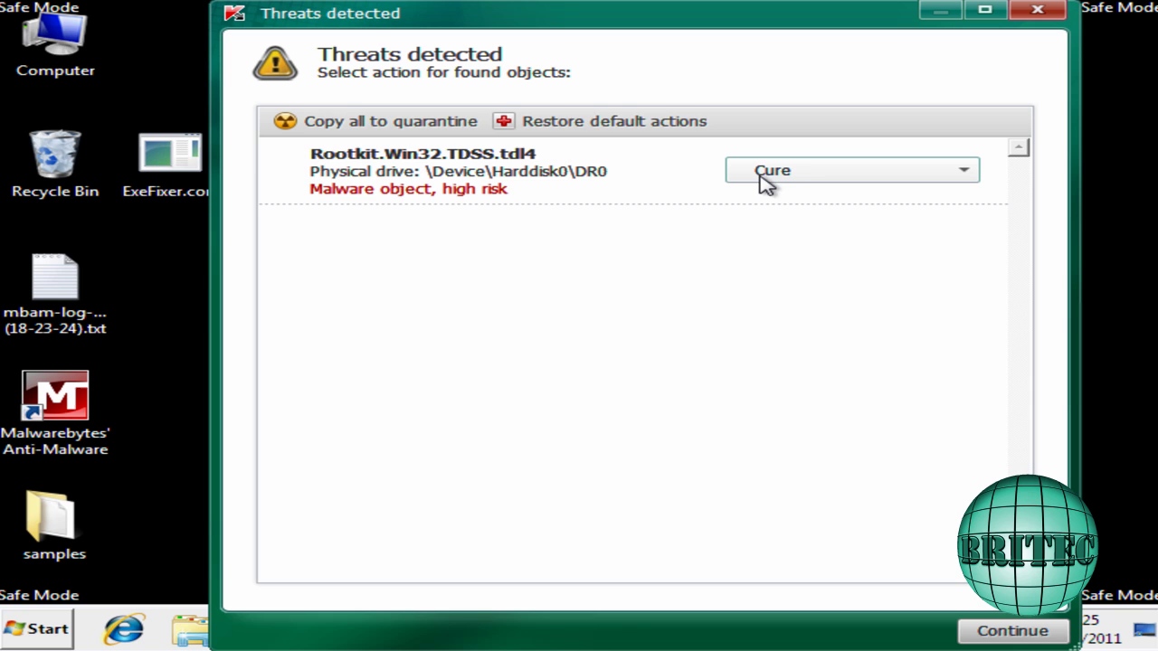
{"action": "left_click", "coordinate": [957, 176]}
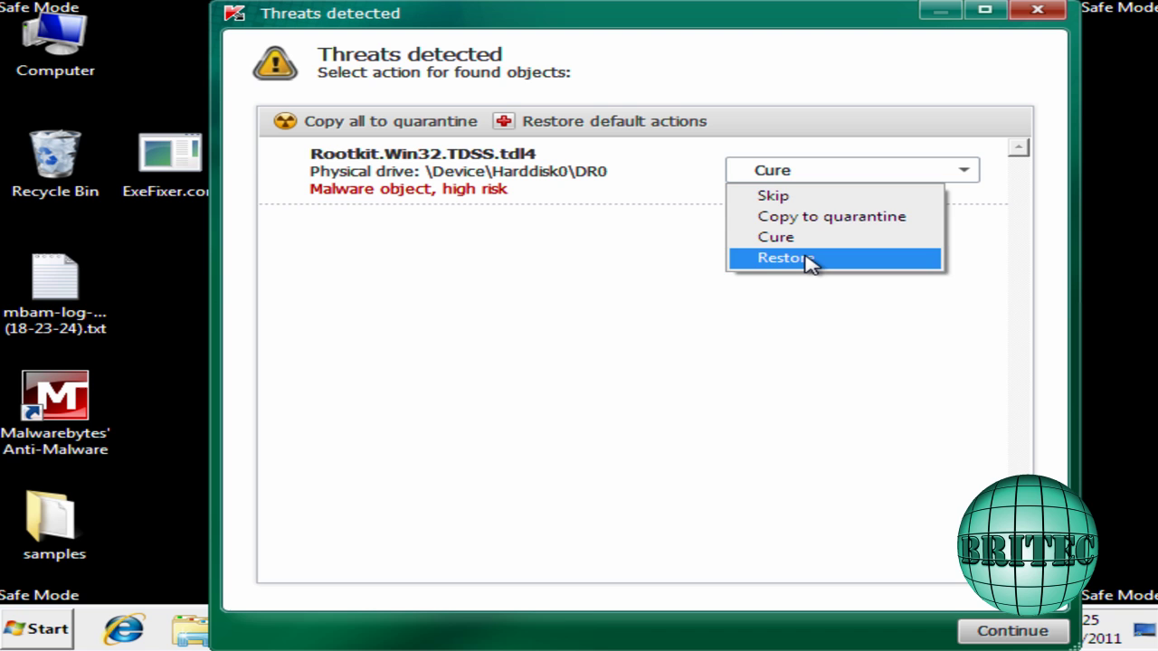
{"action": "left_click", "coordinate": [693, 281]}
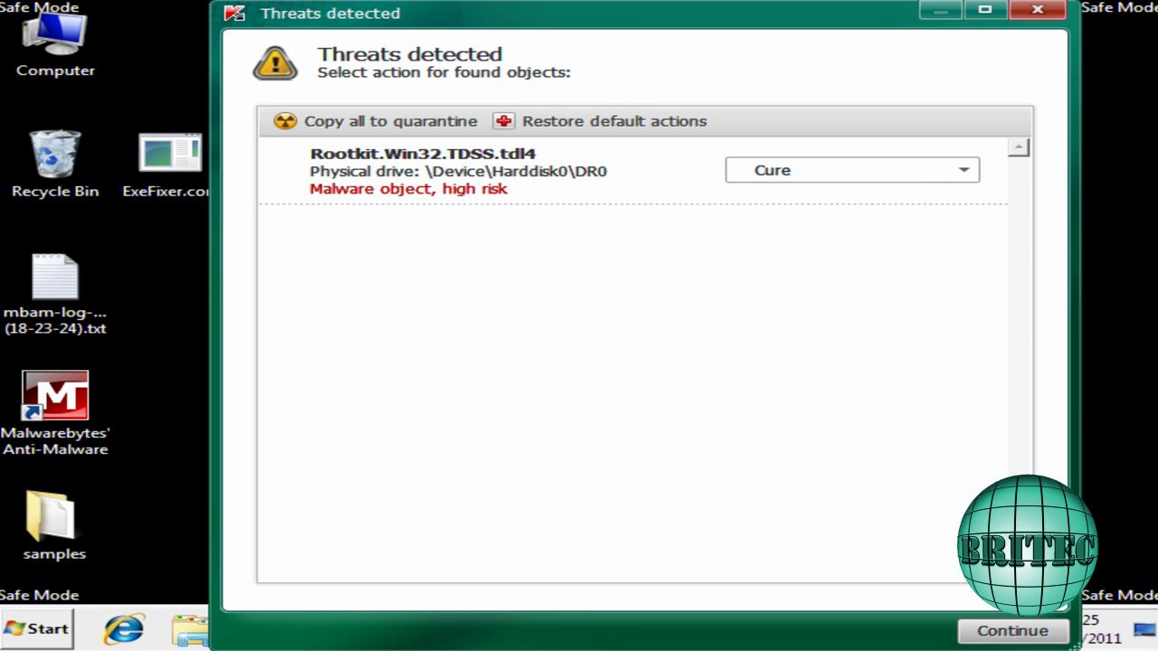
{"action": "left_click", "coordinate": [1007, 633]}
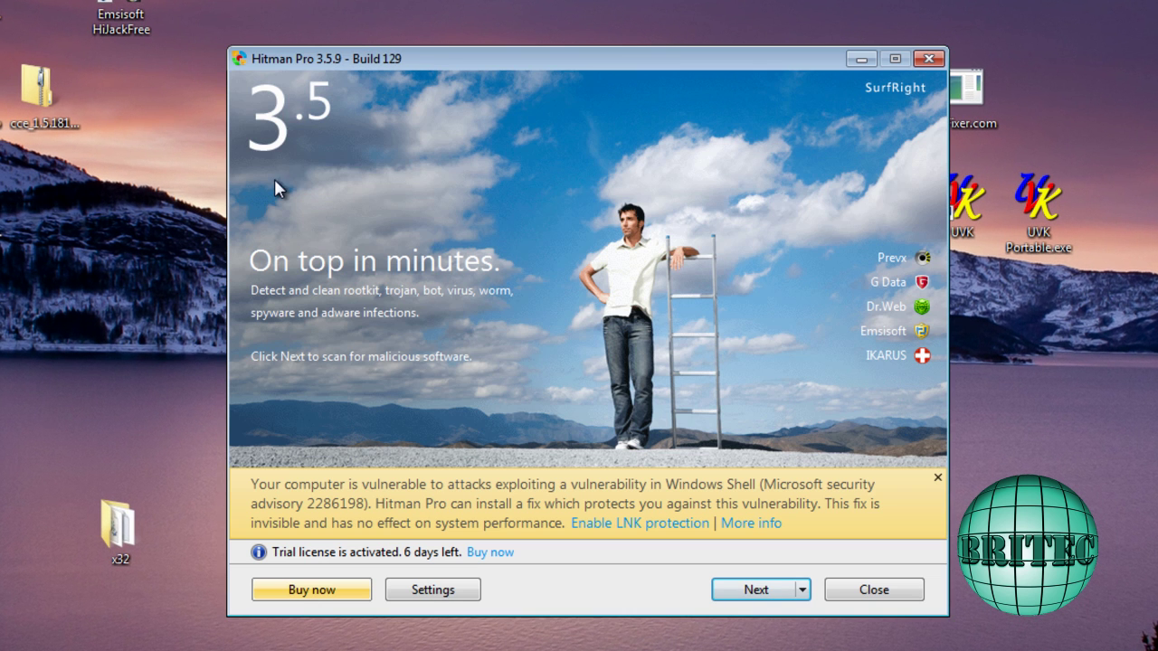
Minimize Hitman Pro, view the scan options in Comodo Cleaning Essentials, and minimize it too.
{"action": "left_click", "coordinate": [867, 63]}
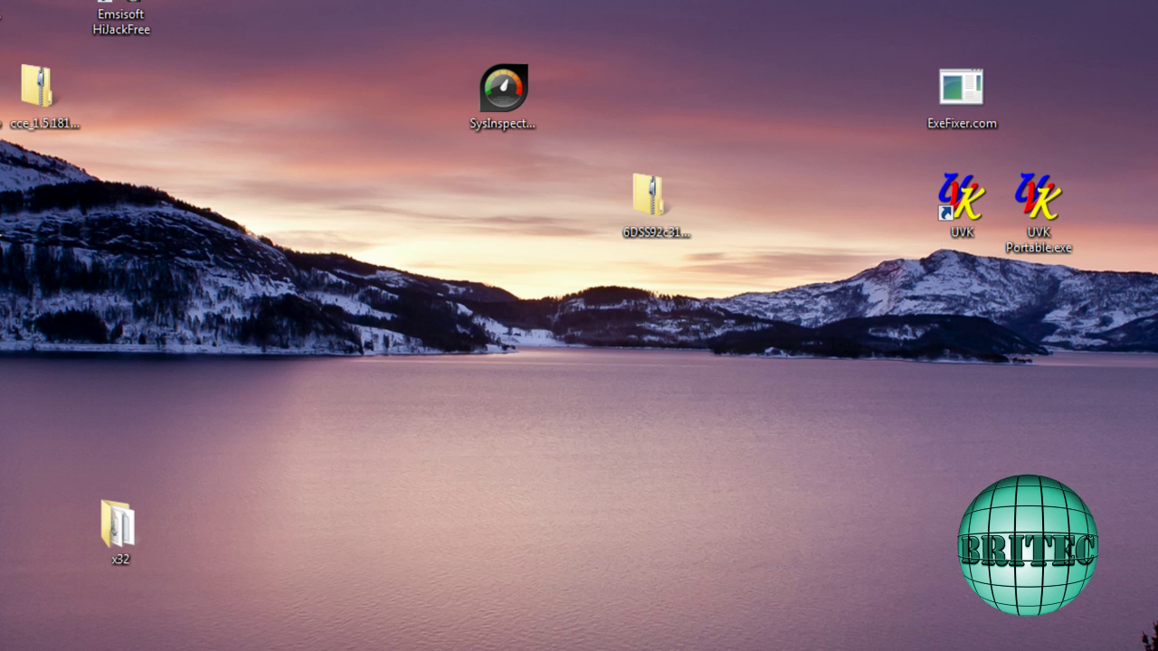
{"action": "left_click", "coordinate": [365, 640]}
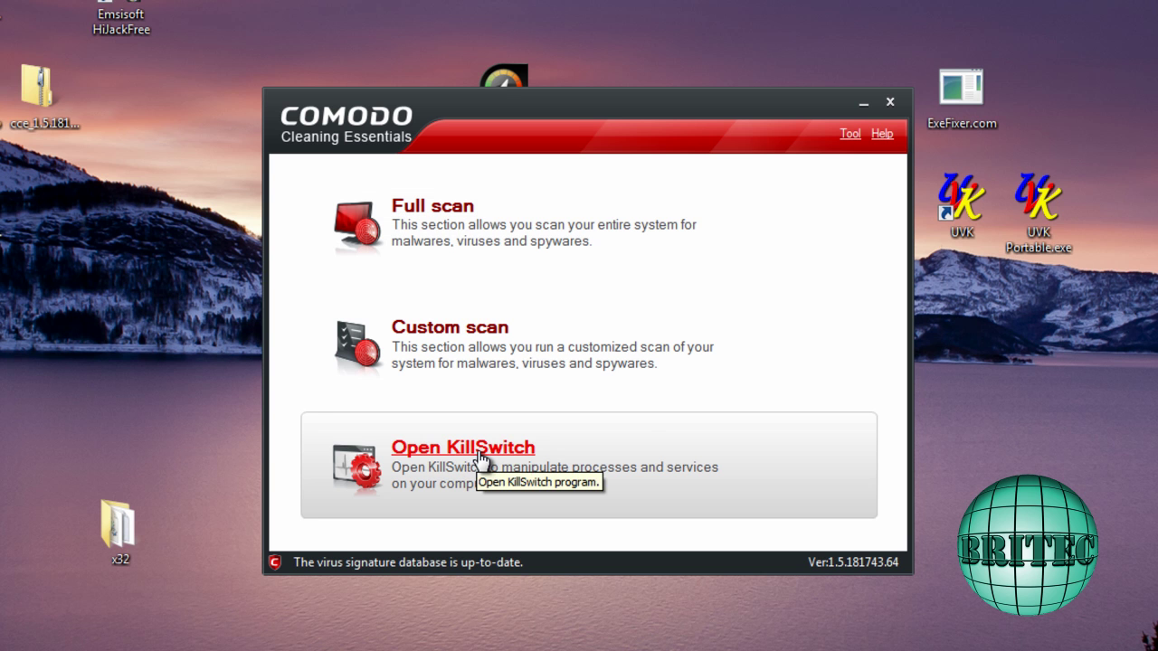
{"action": "left_click", "coordinate": [864, 105]}
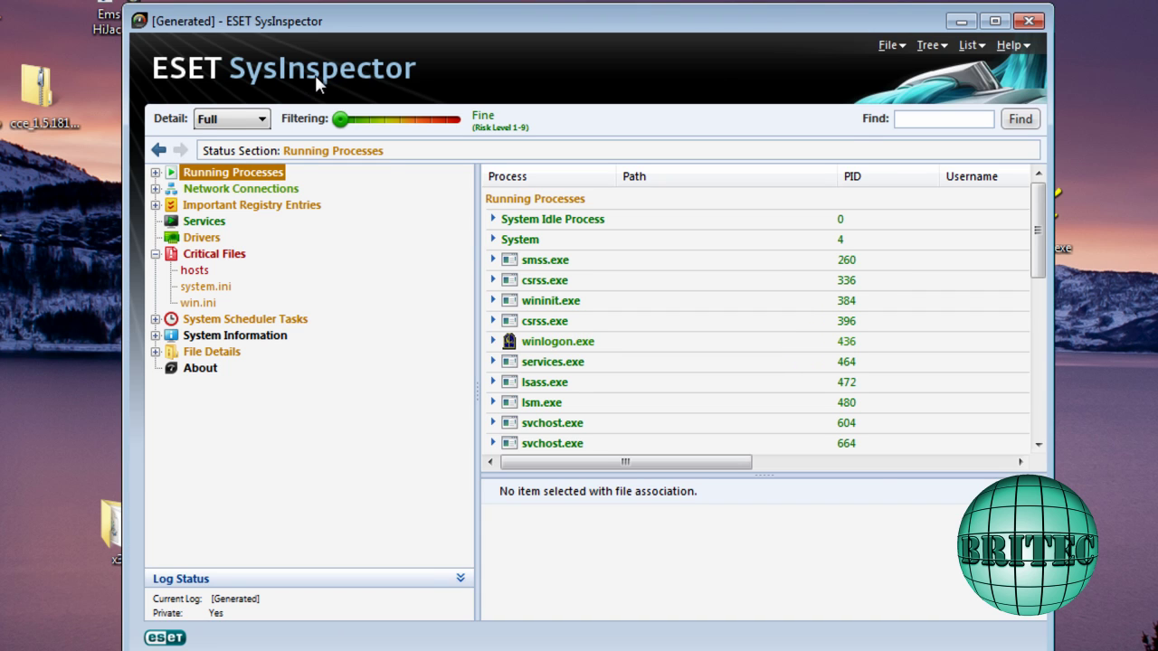
Review the network connections, registry entries, services, hosts file, system information and scheduler tasks in ESET SysInspector, and minimize it.
{"action": "left_click", "coordinate": [204, 190]}
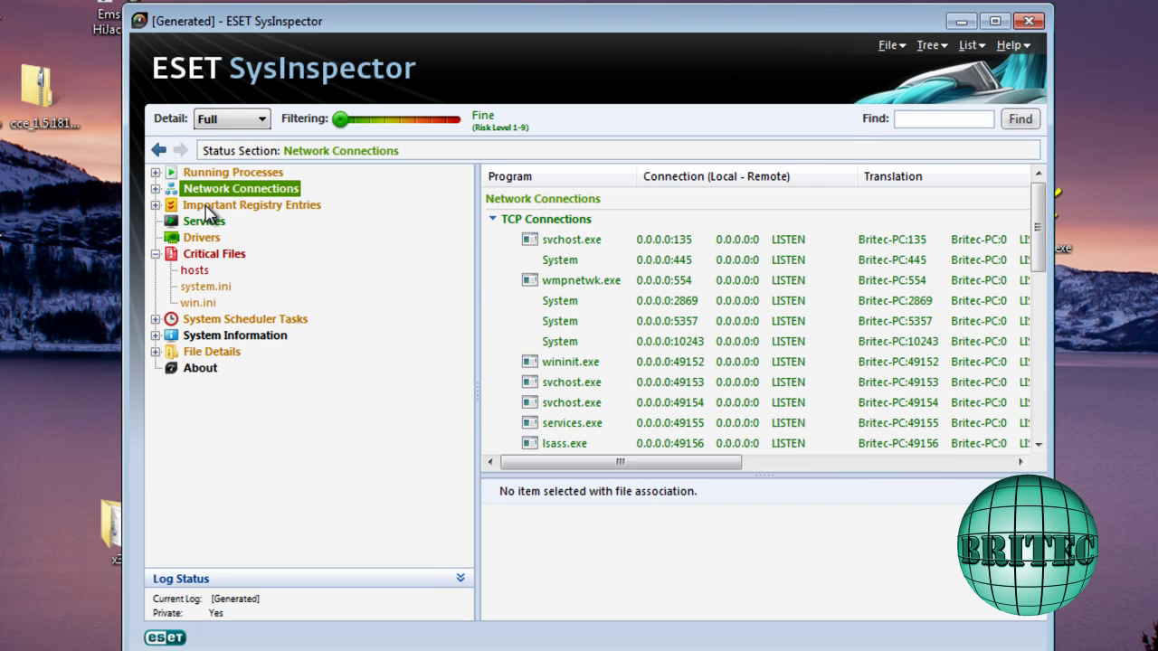
{"action": "left_click", "coordinate": [206, 207]}
{"action": "left_click", "coordinate": [208, 223]}
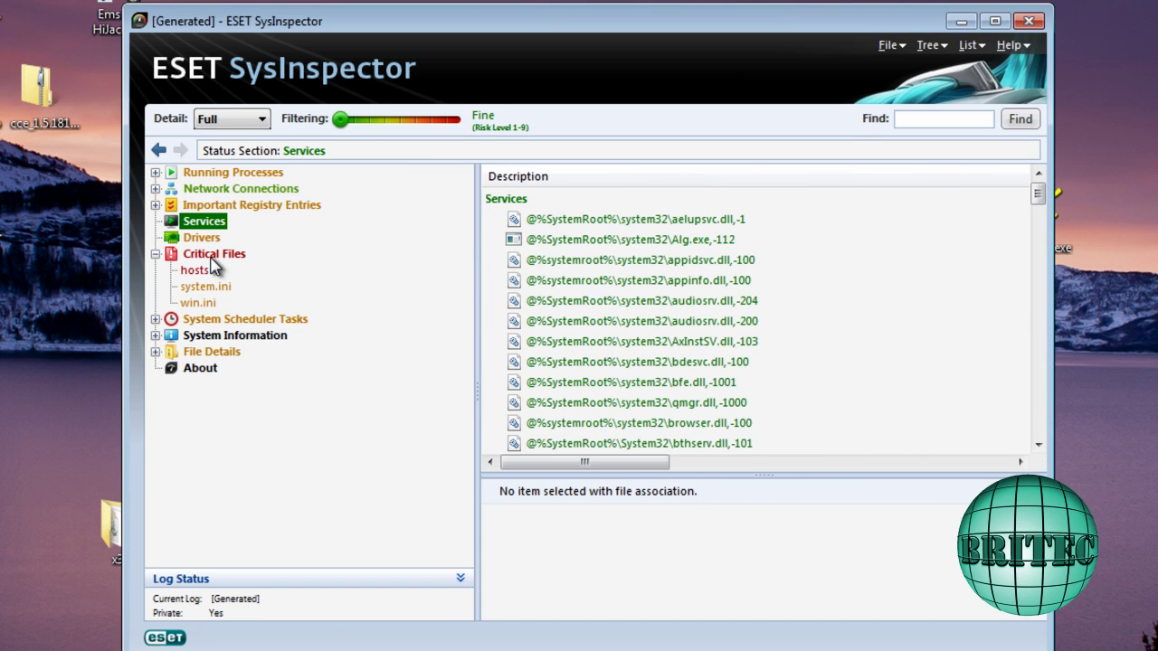
{"action": "left_click", "coordinate": [215, 270]}
{"action": "left_click", "coordinate": [246, 337]}
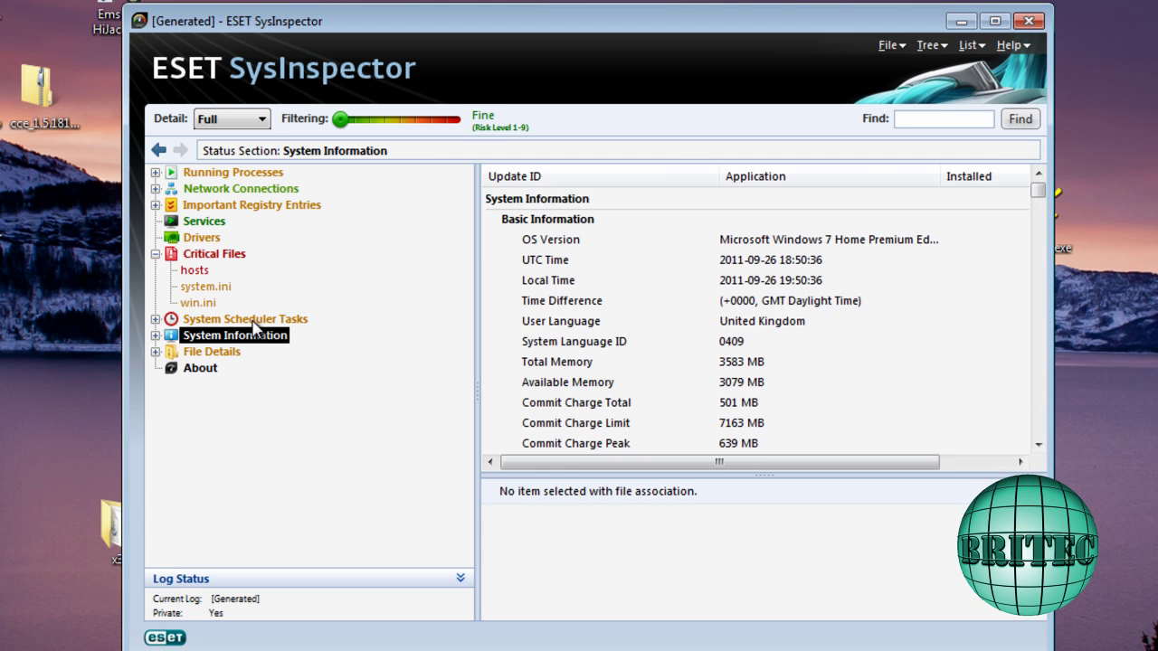
{"action": "left_click", "coordinate": [244, 319]}
{"action": "left_click", "coordinate": [959, 21]}
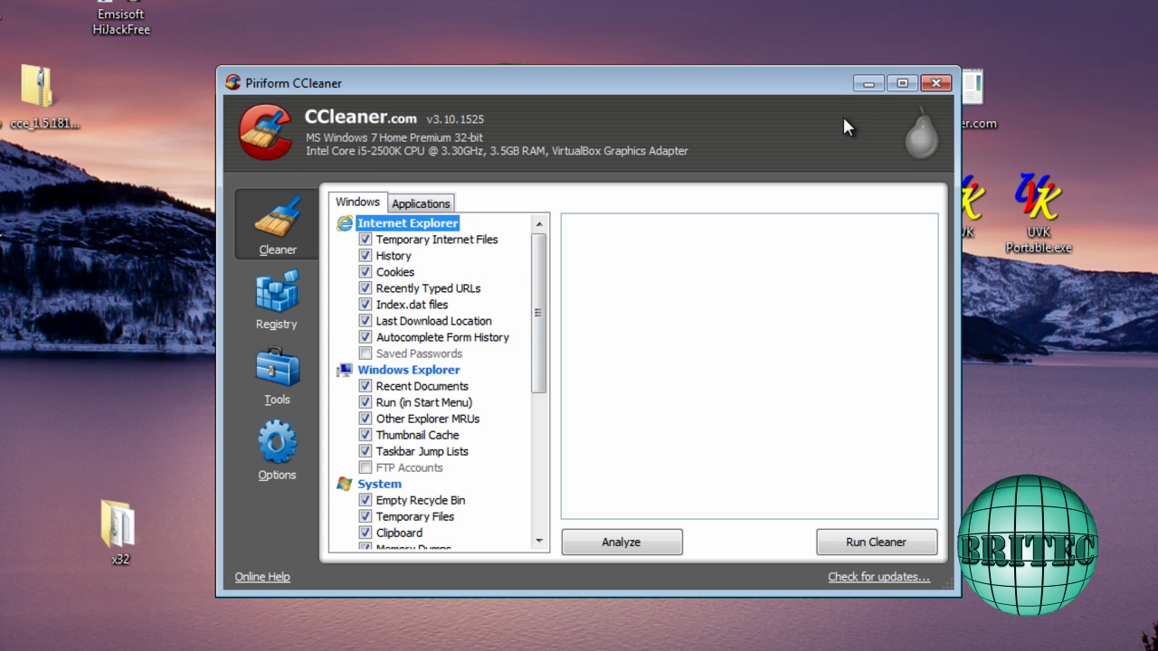
View CCleaner and the Bitdefender QuickScan web page, minimizing both to return to the desktop.
{"action": "left_click", "coordinate": [862, 91]}
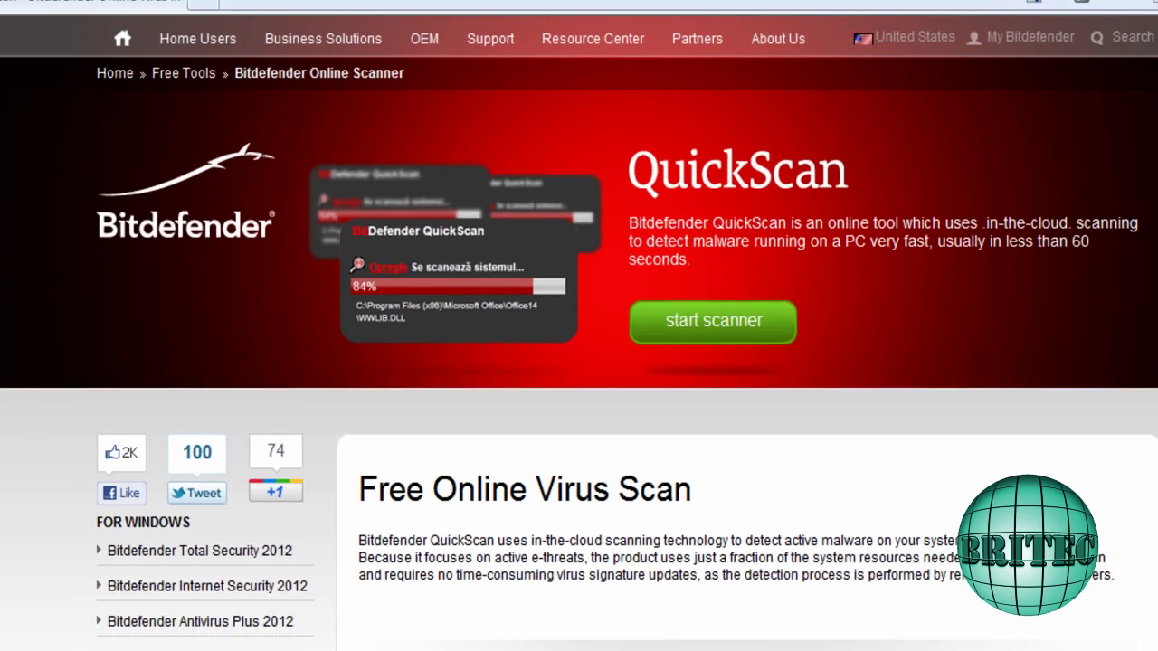
{"action": "left_click", "coordinate": [1078, 9]}
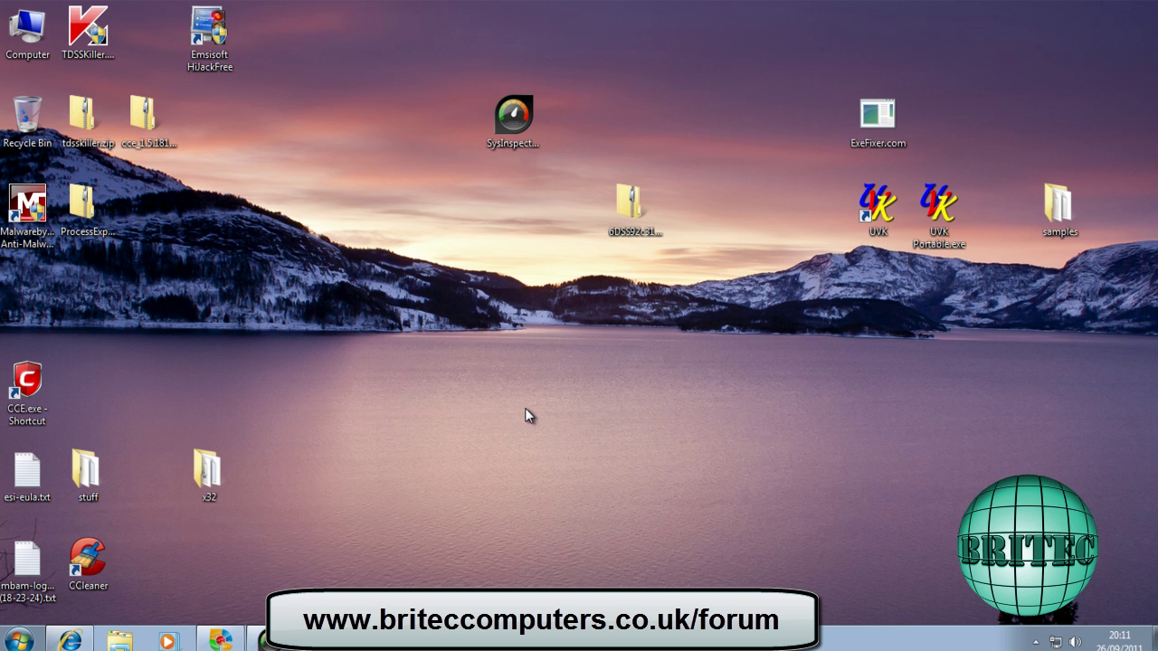
{"action": "key", "text": "F10"}
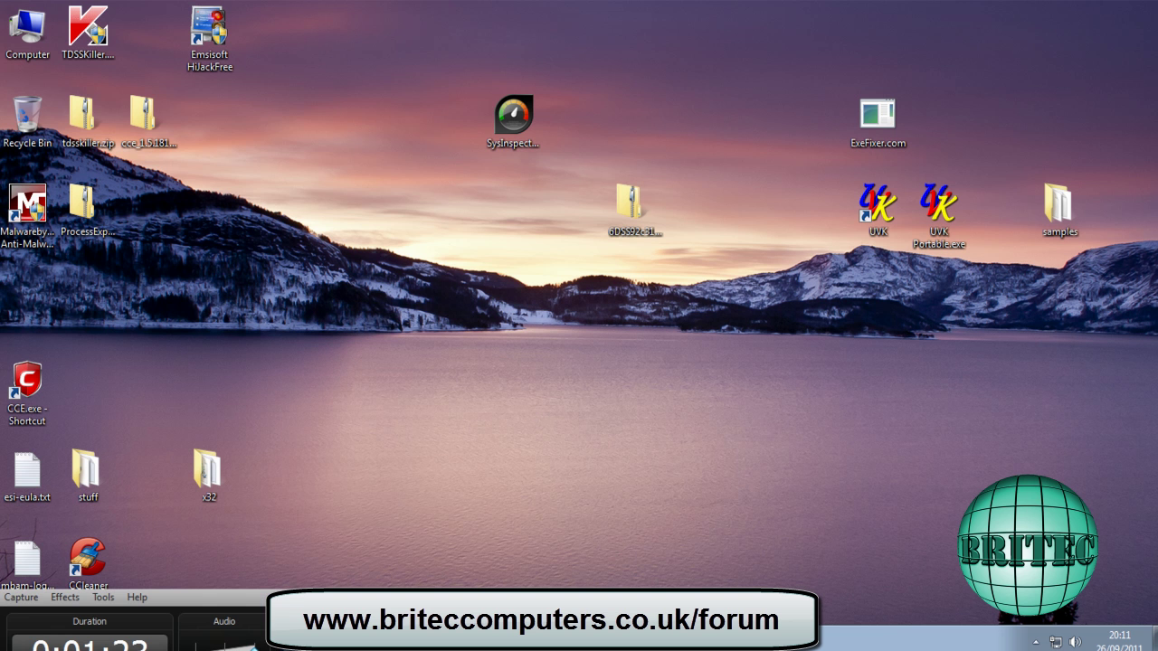